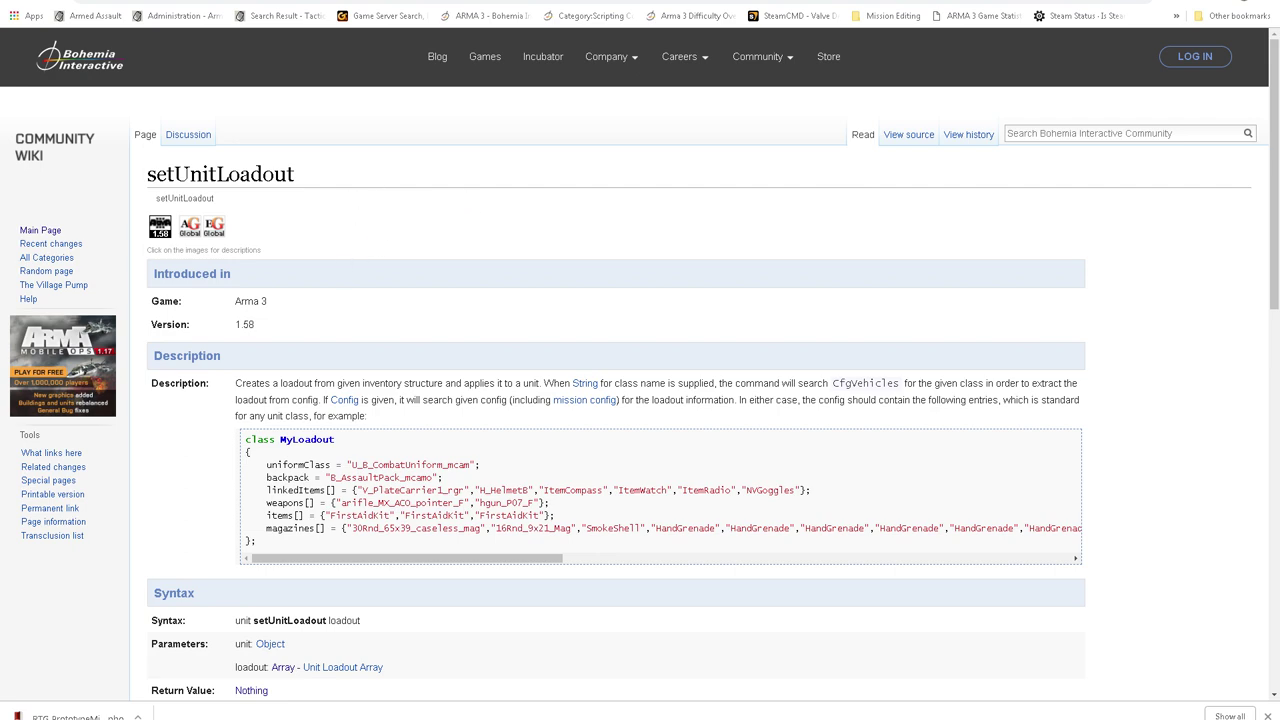
Compare the setUnitLoadout and getUnitLoadout command pages on the Bohemia Interactive wiki.
{"action": "left_click_drag", "start_coordinate": [289, 175], "coordinate": [146, 175]}
{"action": "left_click", "coordinate": [314, 181]}
{"action": "left_click", "coordinate": [700, 1]}
{"action": "scroll", "coordinate": [429, 390], "scroll_direction": "up", "scroll_amount": 7}
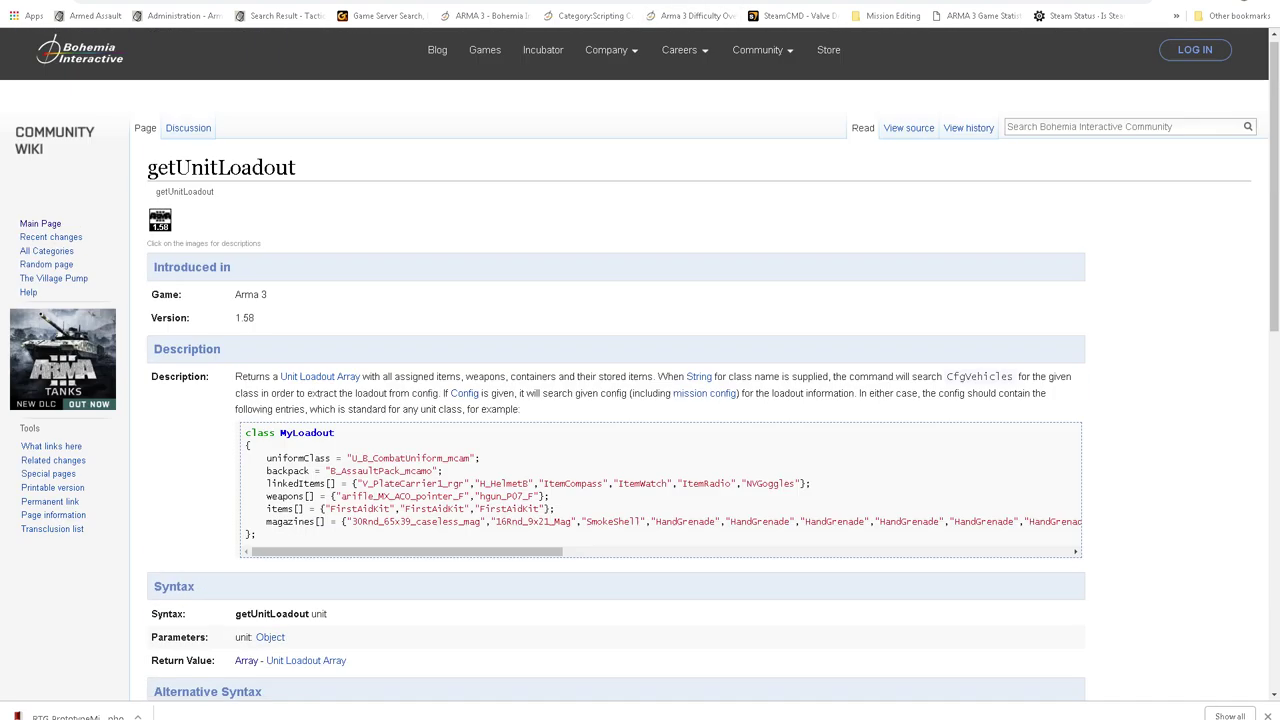
{"action": "left_click_drag", "start_coordinate": [319, 165], "coordinate": [139, 166]}
{"action": "left_click", "coordinate": [560, 1]}
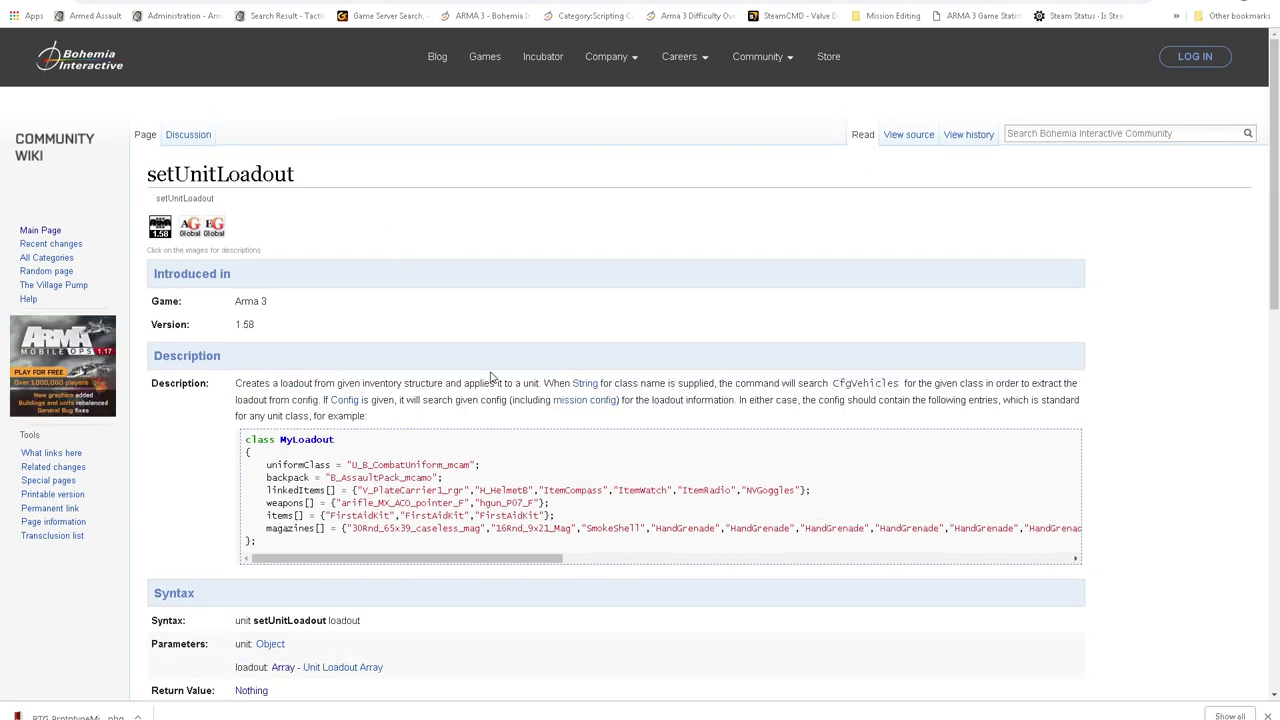
Examine the setUnitLoadout examples, highlighting the configFile expression in Example 4.
{"action": "scroll", "coordinate": [493, 377], "scroll_direction": "down", "scroll_amount": 5}
{"action": "scroll", "coordinate": [516, 456], "scroll_direction": "down", "scroll_amount": 3}
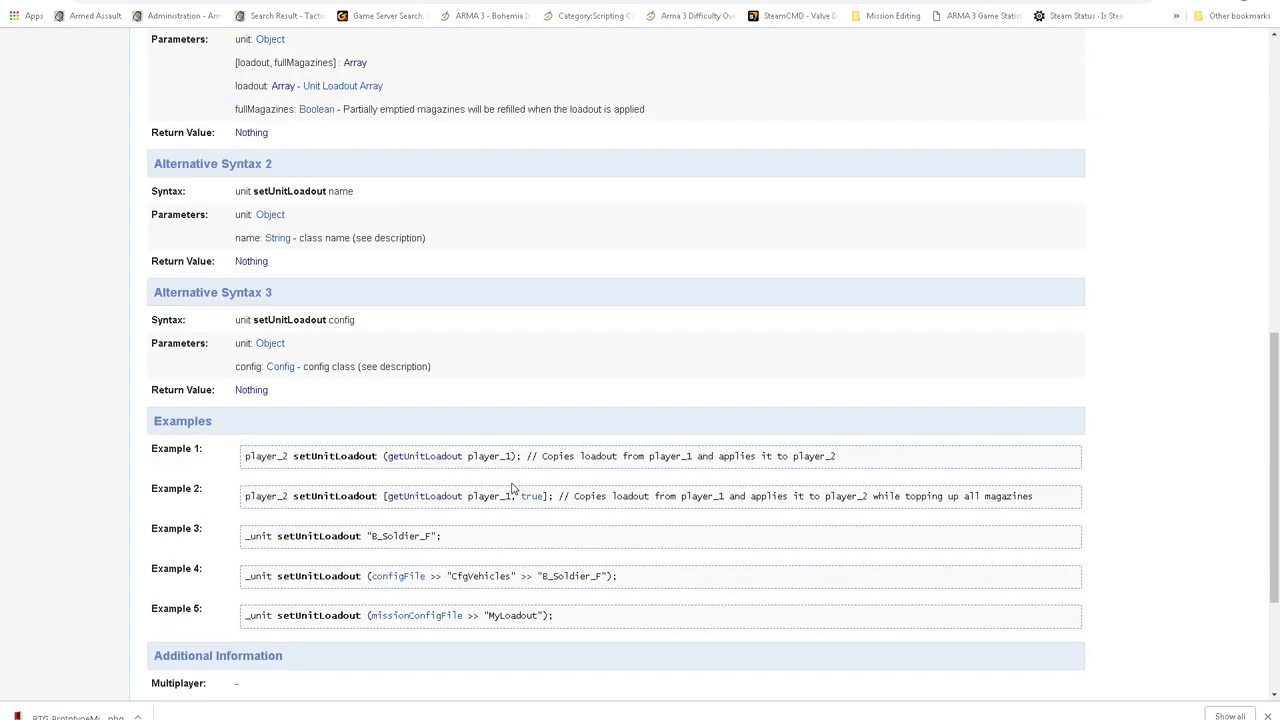
{"action": "left_click_drag", "start_coordinate": [620, 577], "coordinate": [362, 578]}
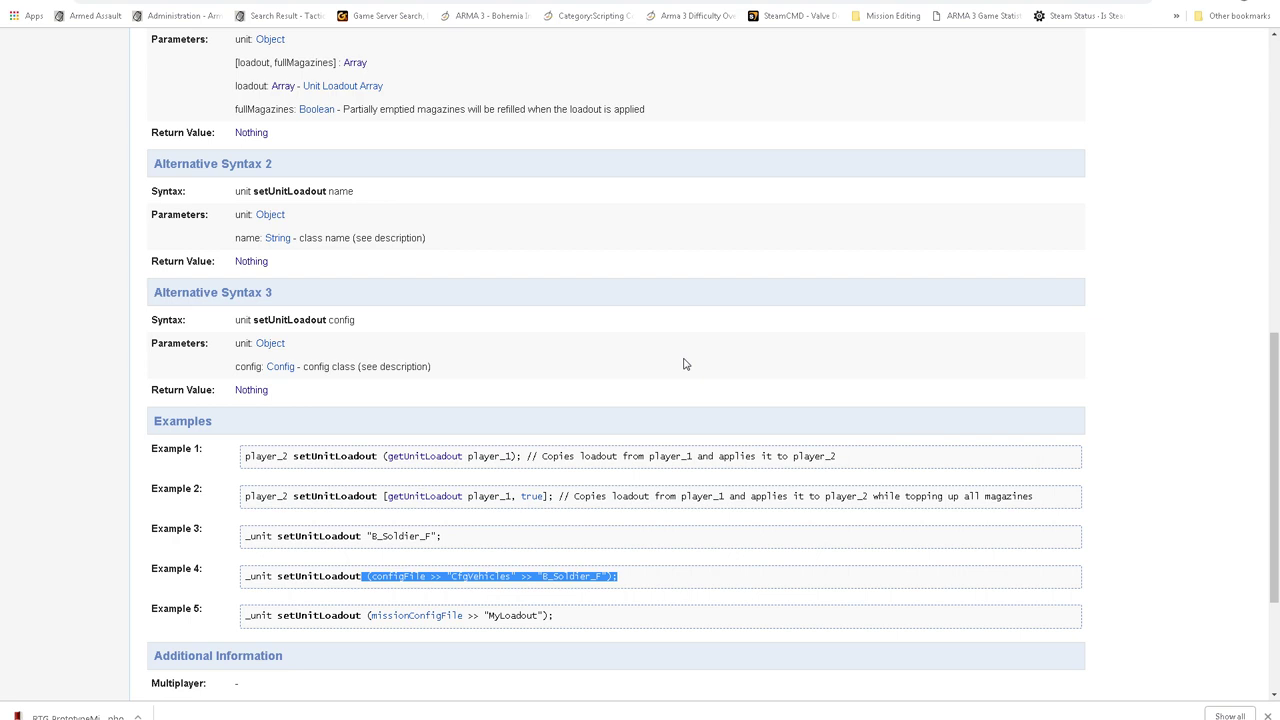
{"action": "left_click", "coordinate": [658, 660]}
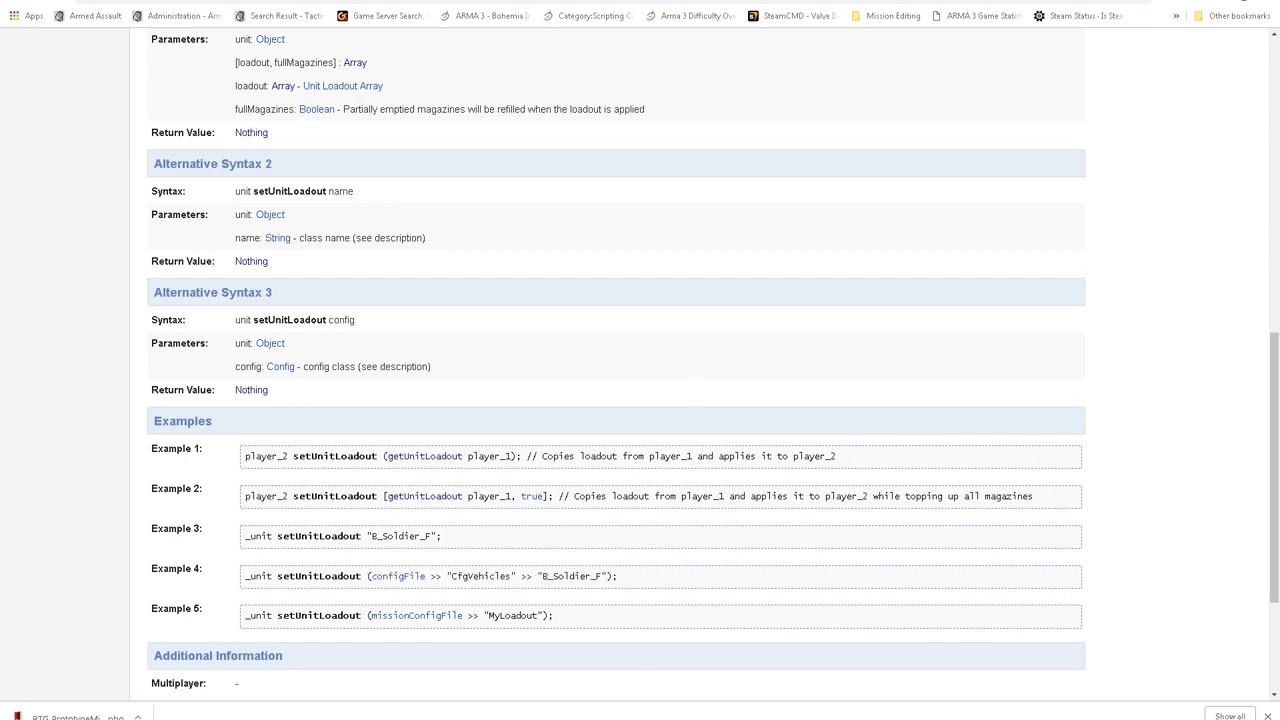
Switch to the Eden Editor and inspect the attributes of the Civilian Presence module beside the large hangars on the map.
{"action": "key", "text": "alt+Tab"}
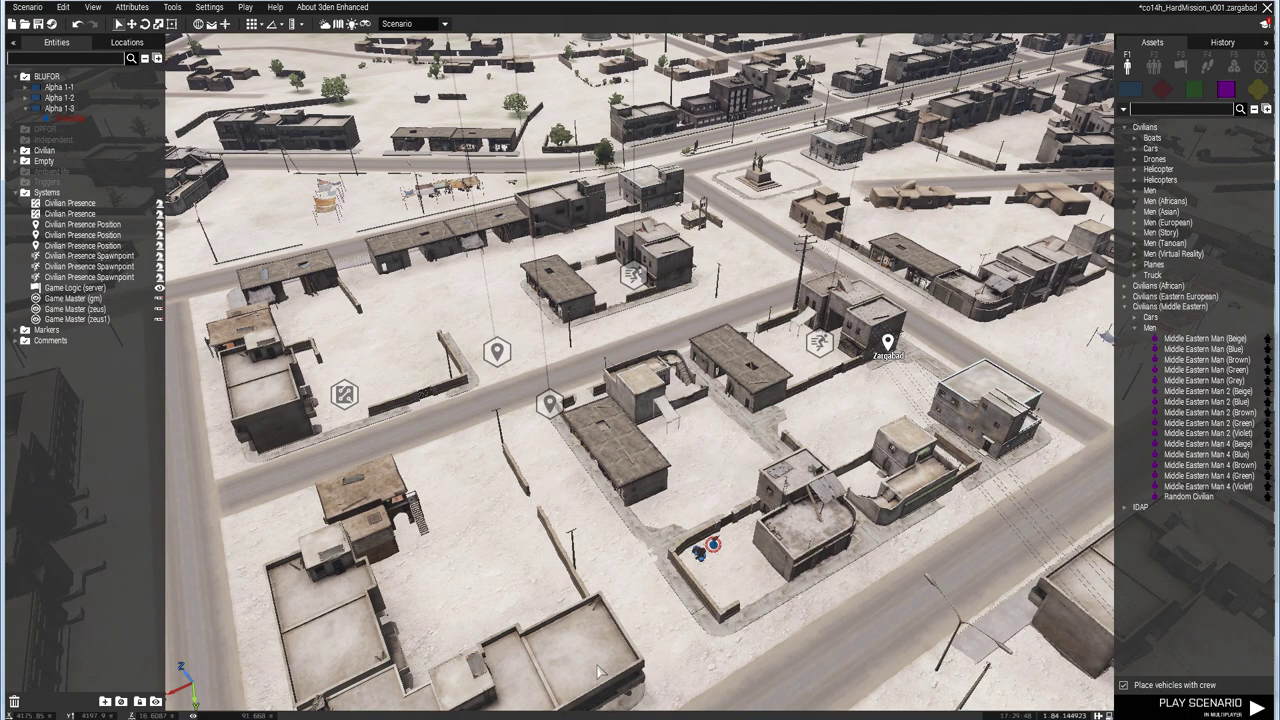
{"action": "key", "text": "m"}
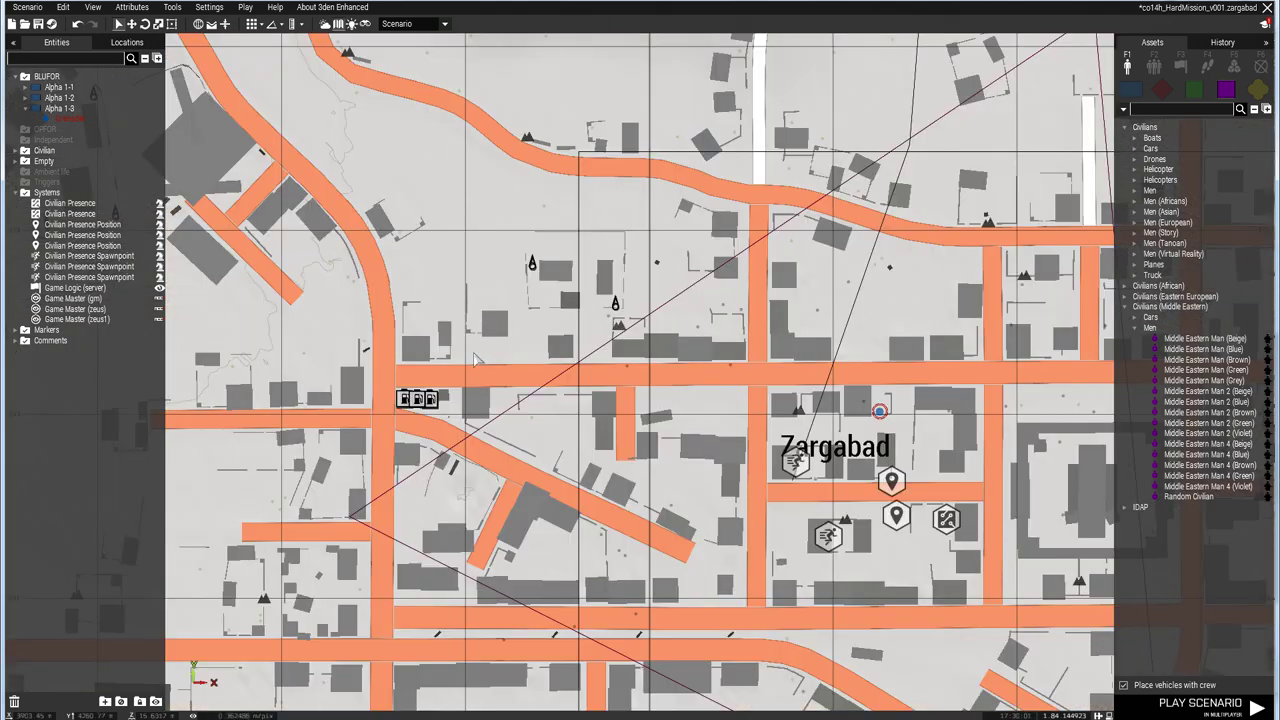
{"action": "scroll", "coordinate": [472, 352], "scroll_direction": "down", "scroll_amount": 3}
{"action": "right_click_drag", "start_coordinate": [294, 451], "coordinate": [565, 340]}
{"action": "scroll", "coordinate": [302, 272], "scroll_direction": "up", "scroll_amount": 5}
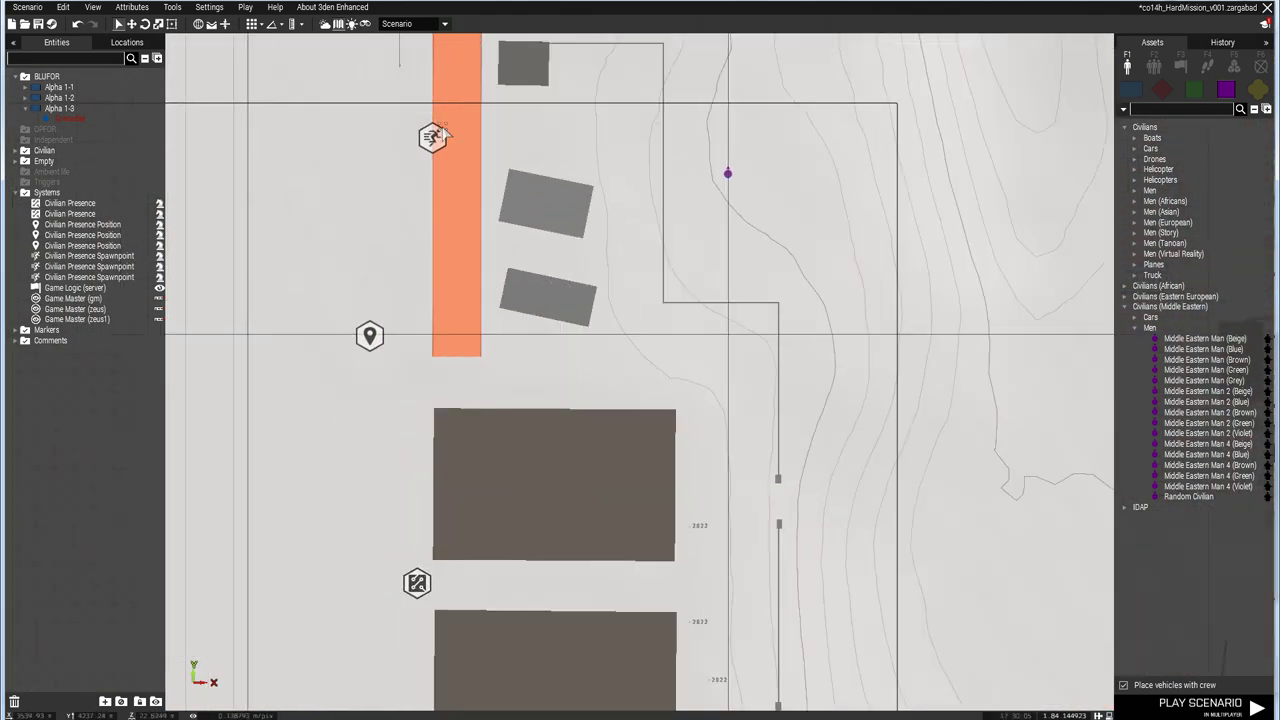
{"action": "left_click", "coordinate": [432, 137]}
{"action": "left_click", "coordinate": [417, 583]}
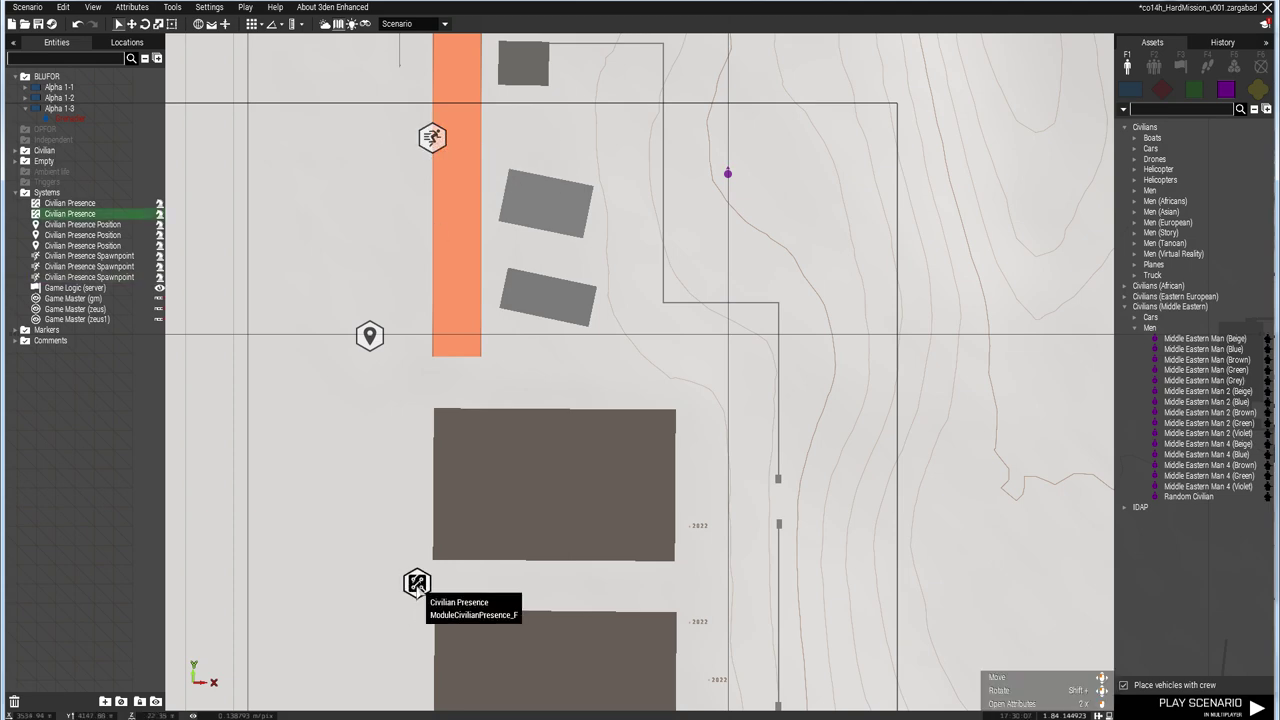
{"action": "double_click", "coordinate": [417, 583]}
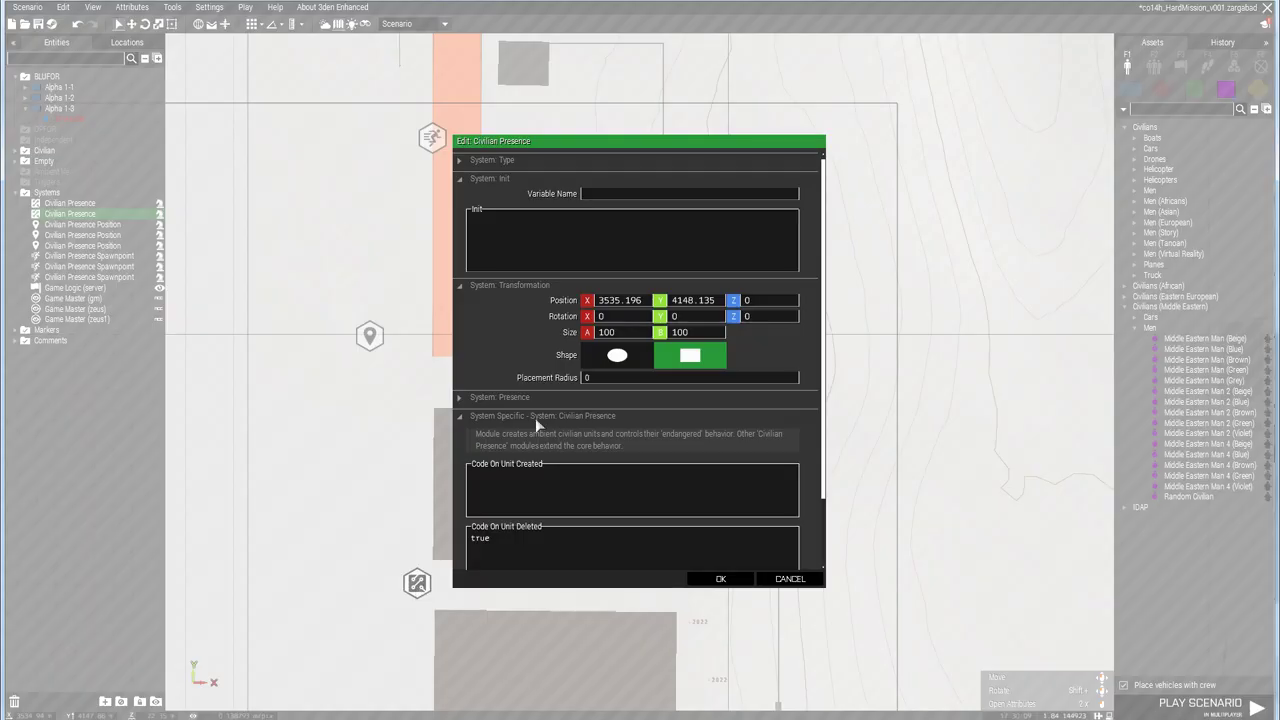
{"action": "left_click", "coordinate": [495, 470]}
{"action": "left_click", "coordinate": [790, 579]}
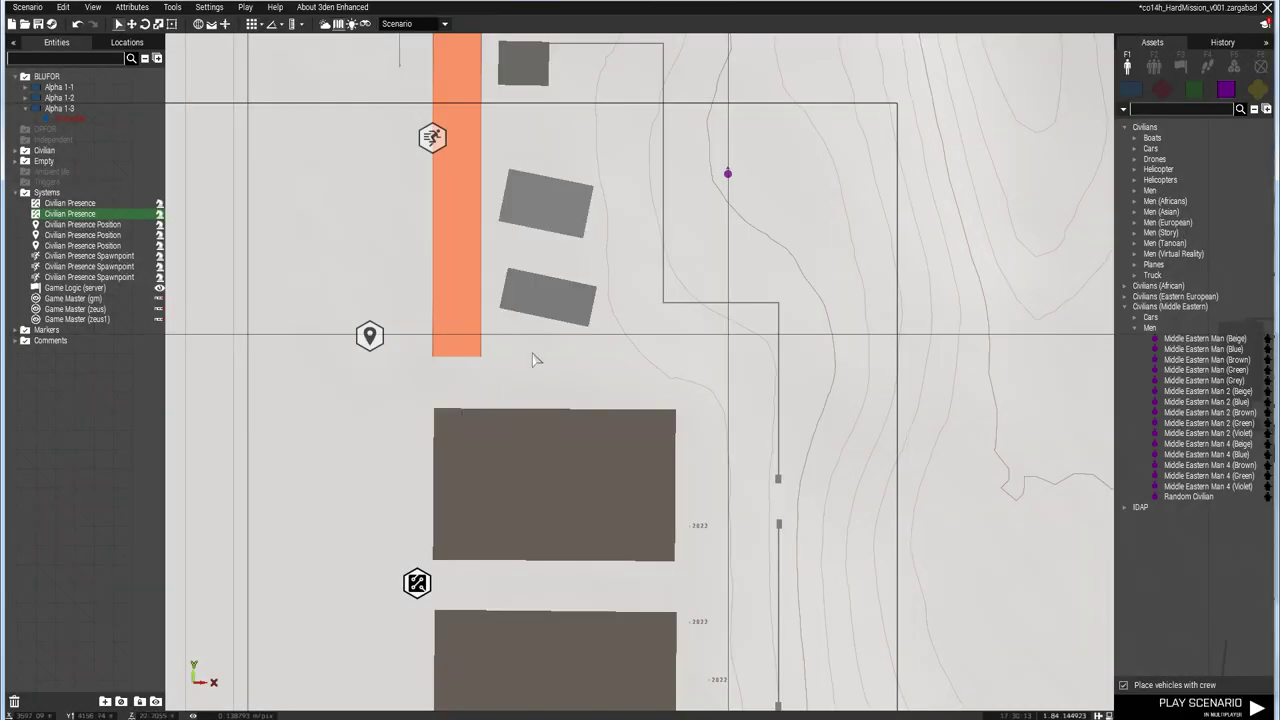
Inspect the Civilian Presence Spawnpoint on the road and the attributes of the nearby Civilian Presence Position module.
{"action": "left_click", "coordinate": [431, 137]}
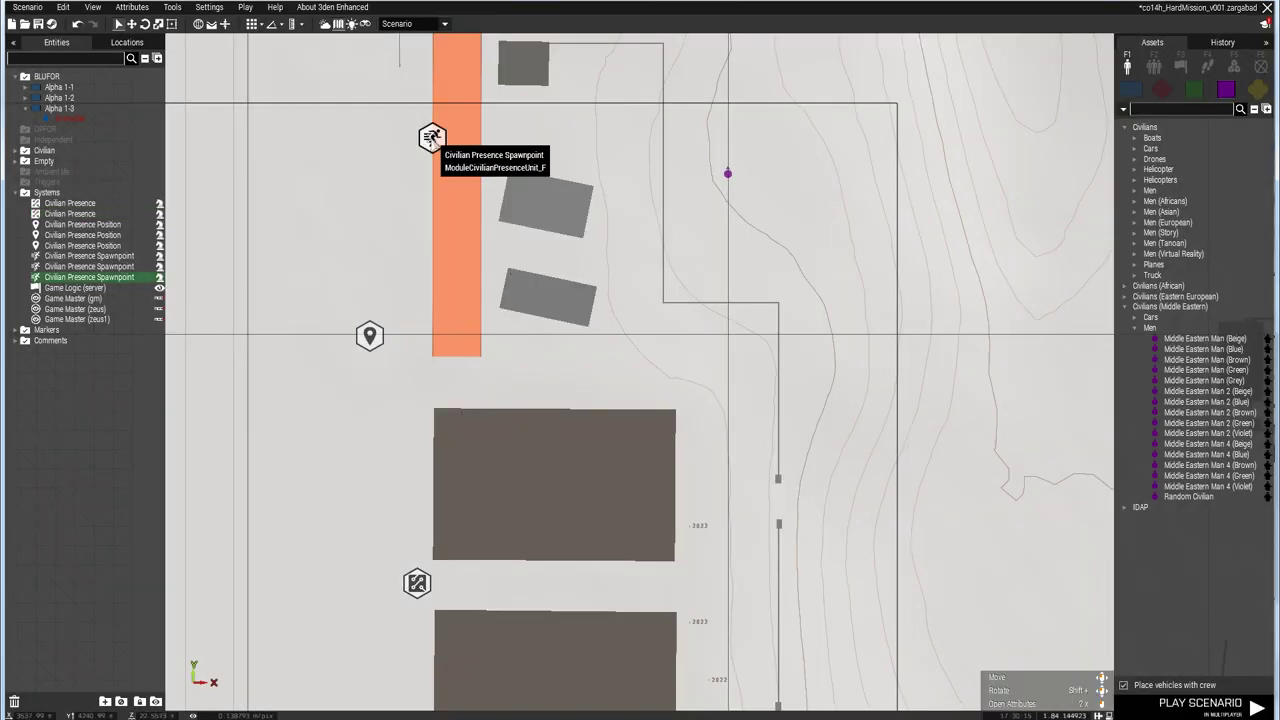
{"action": "double_click", "coordinate": [369, 336]}
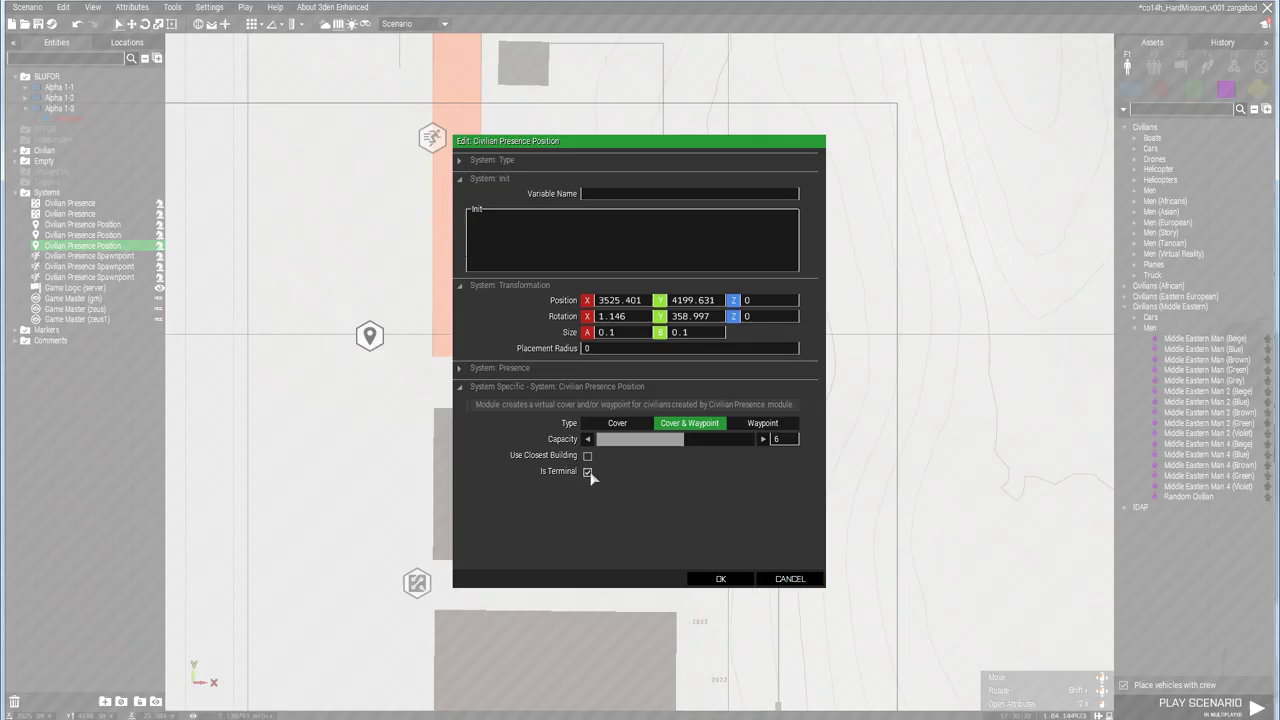
{"action": "mouse_move", "coordinate": [573, 479]}
{"action": "left_click", "coordinate": [782, 580]}
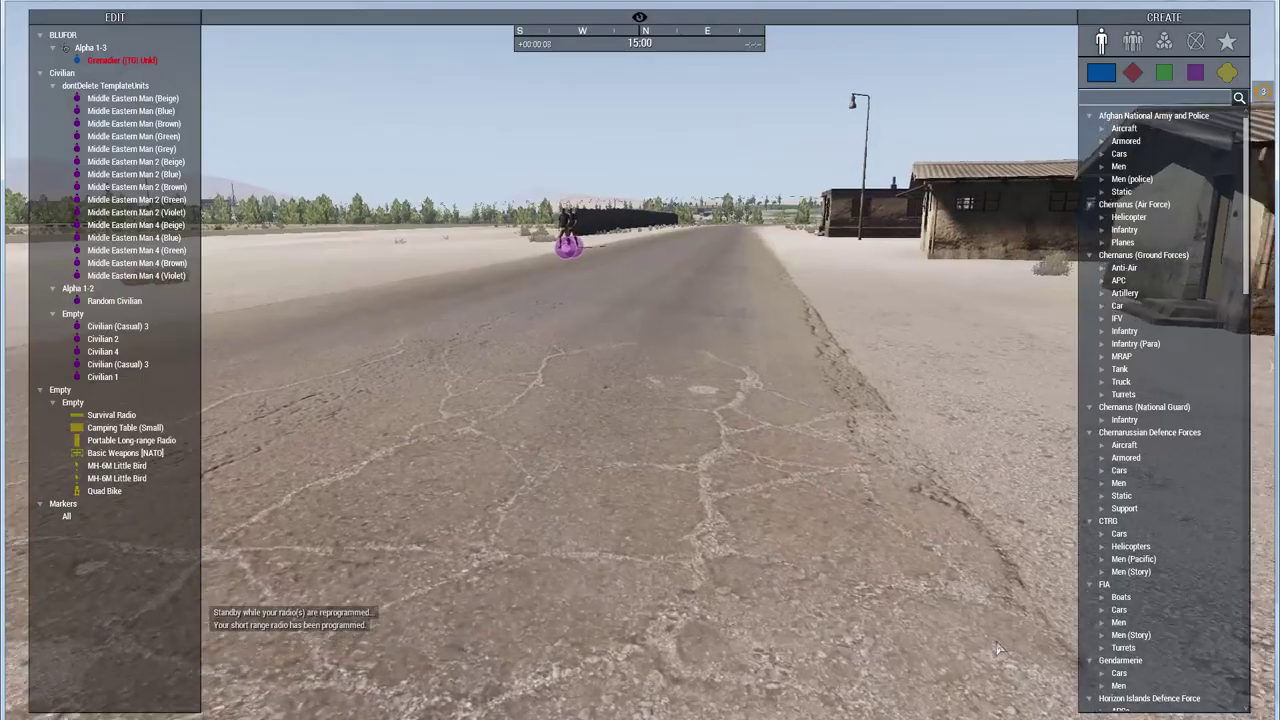
Fly the Zeus camera up to the walking civilians in the scenario preview and check their clothing from several sides.
{"action": "key", "text": "w"}
{"action": "right_click_drag", "start_coordinate": [998, 649], "coordinate": [896, 619]}
{"action": "key", "text": "w"}
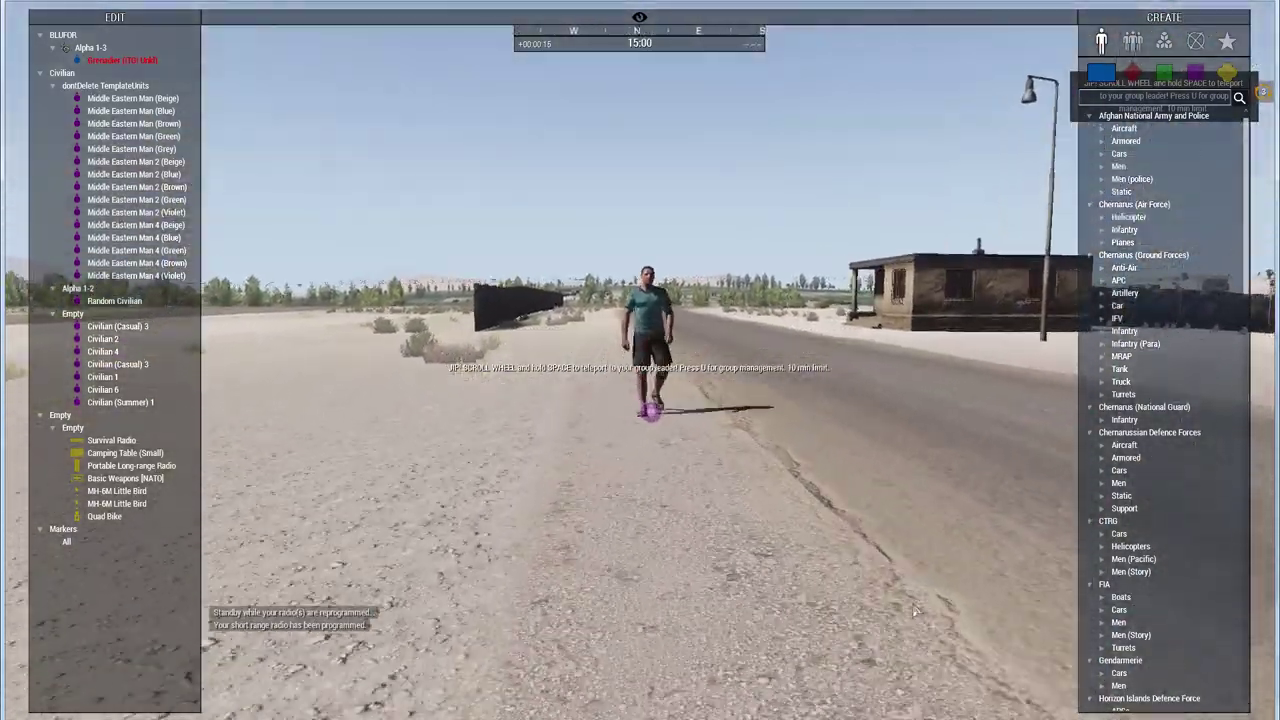
{"action": "right_click_drag", "start_coordinate": [922, 618], "coordinate": [1248, 594]}
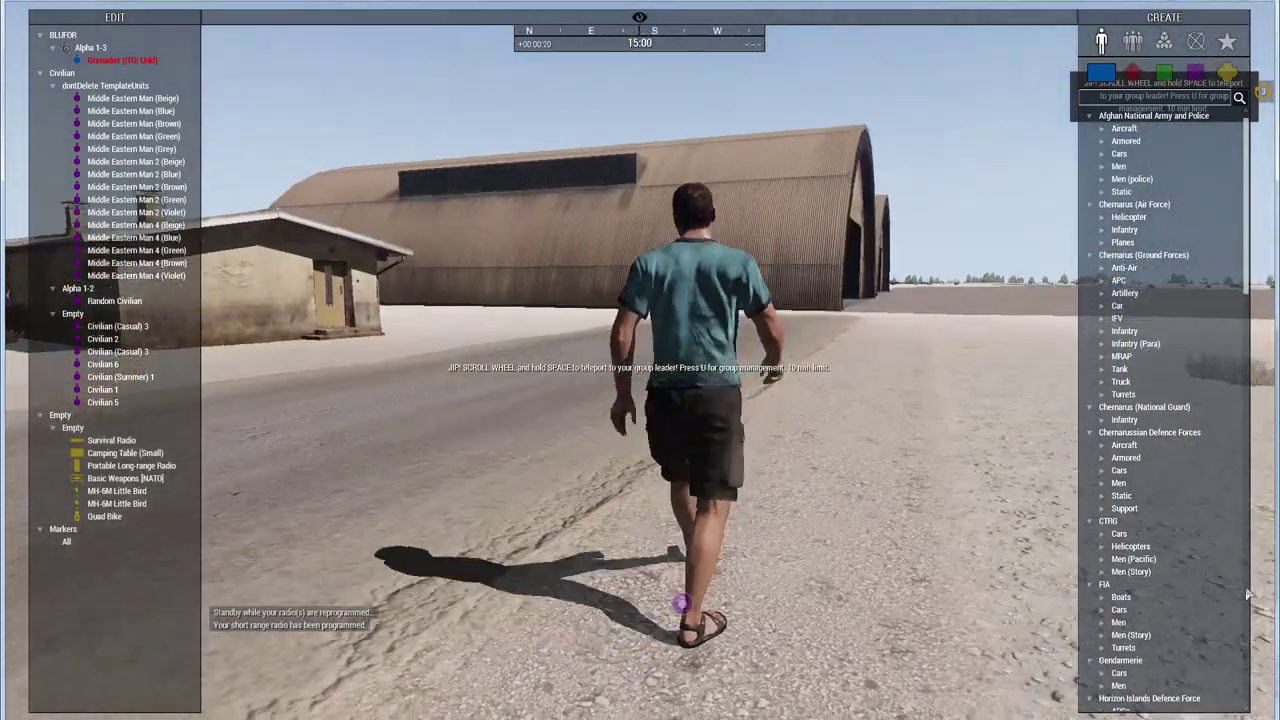
{"action": "right_click_drag", "start_coordinate": [1172, 608], "coordinate": [901, 596]}
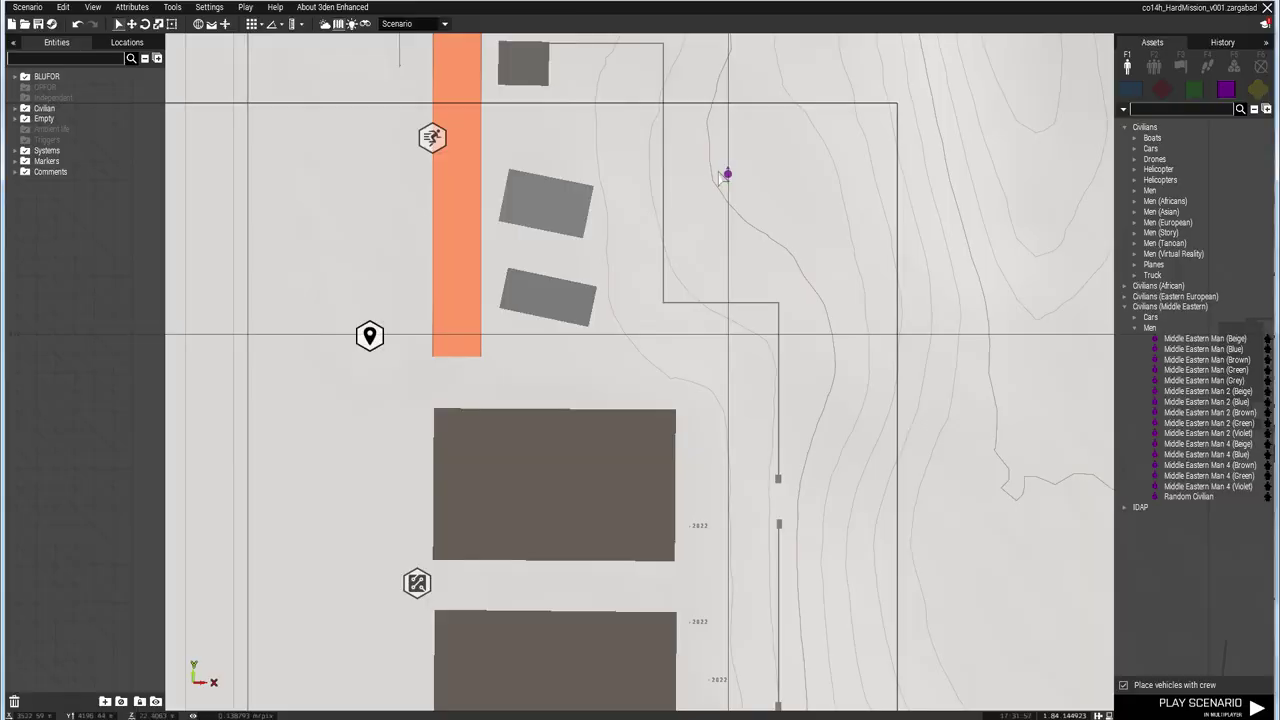
Find the placed Random Civilian in the config viewer and copy the config path of LOP_Tak_Civ_Random.
{"action": "mouse_move", "coordinate": [1188, 506]}
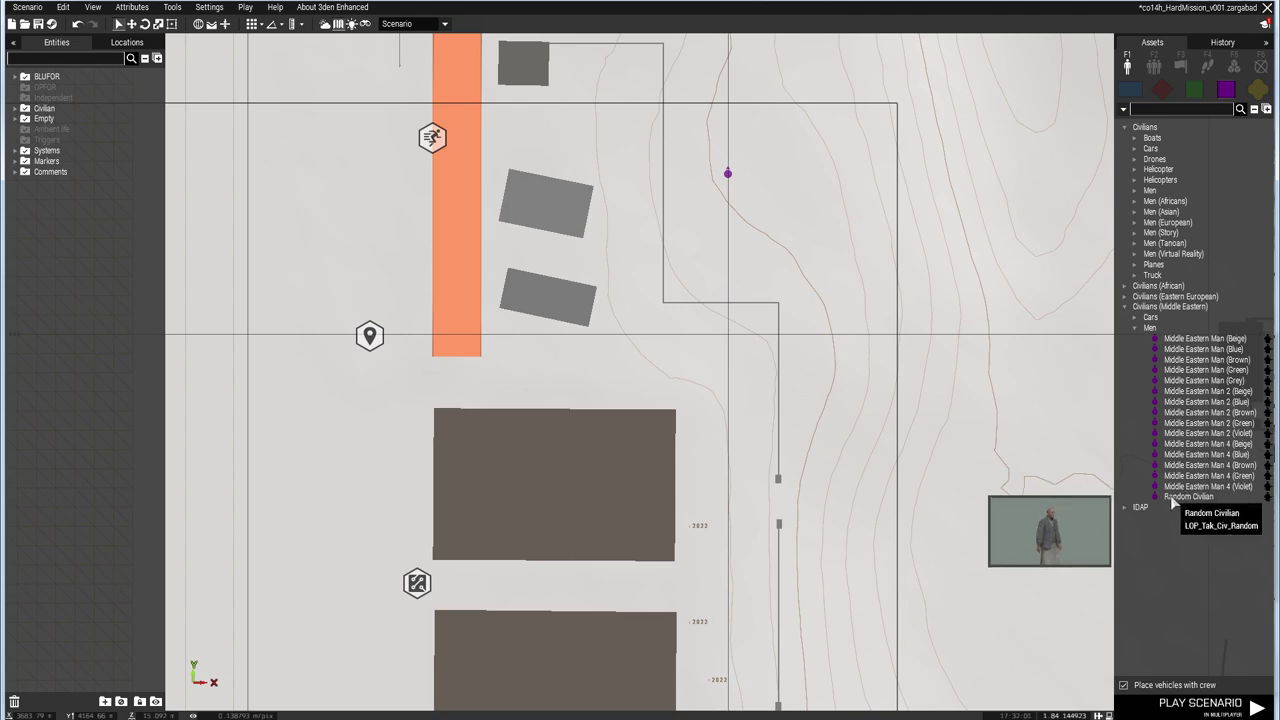
{"action": "mouse_move", "coordinate": [1186, 345]}
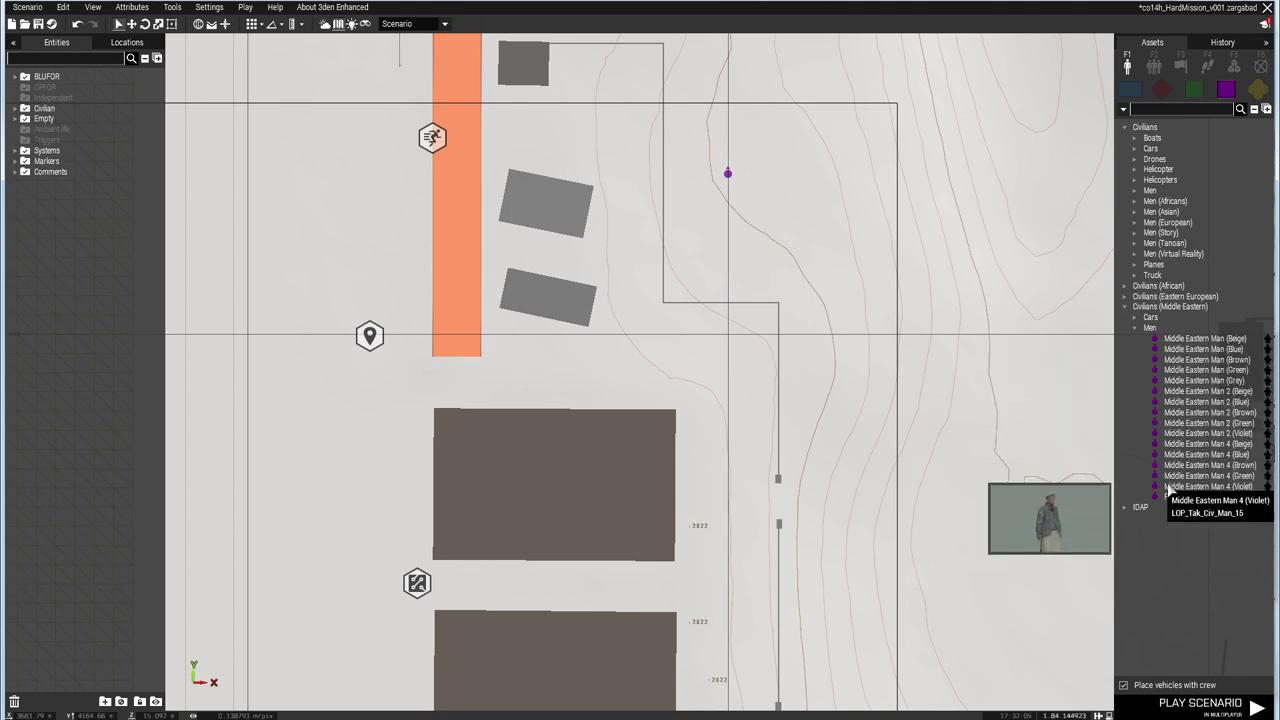
{"action": "right_click", "coordinate": [727, 176]}
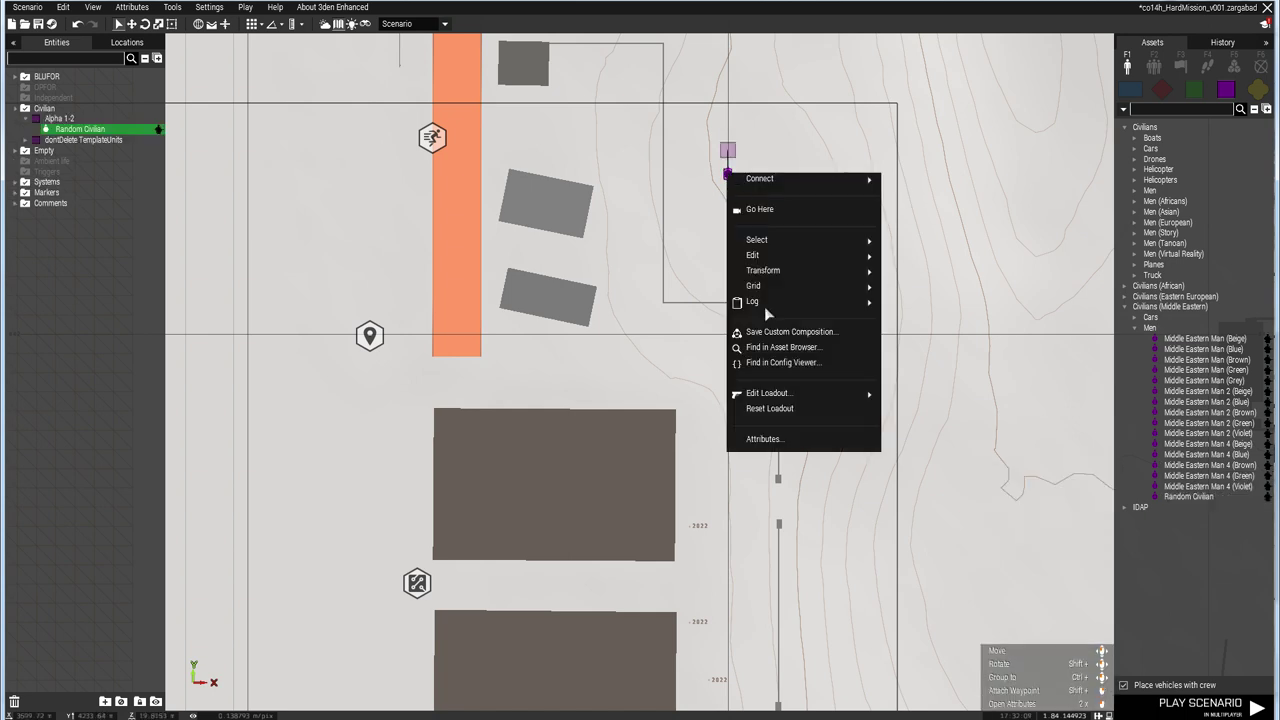
{"action": "left_click", "coordinate": [772, 367]}
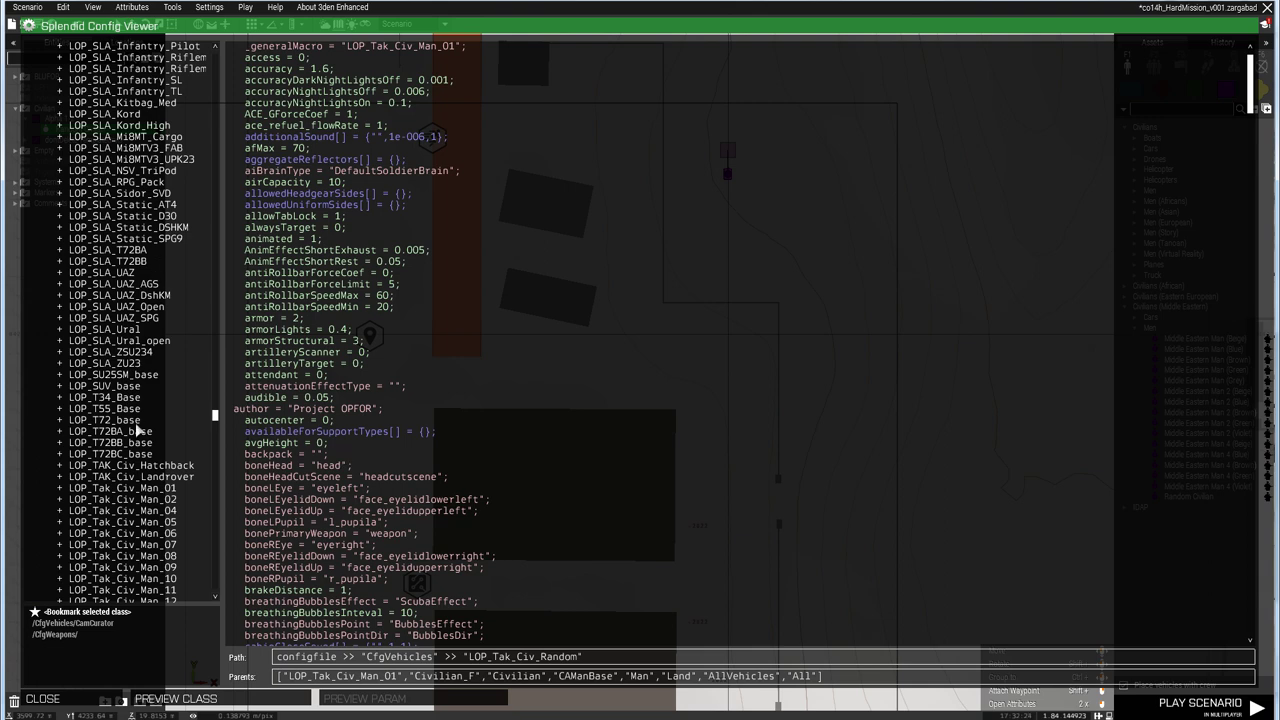
{"action": "scroll", "coordinate": [130, 590], "scroll_direction": "down", "scroll_amount": 3}
{"action": "left_click", "coordinate": [88, 579]}
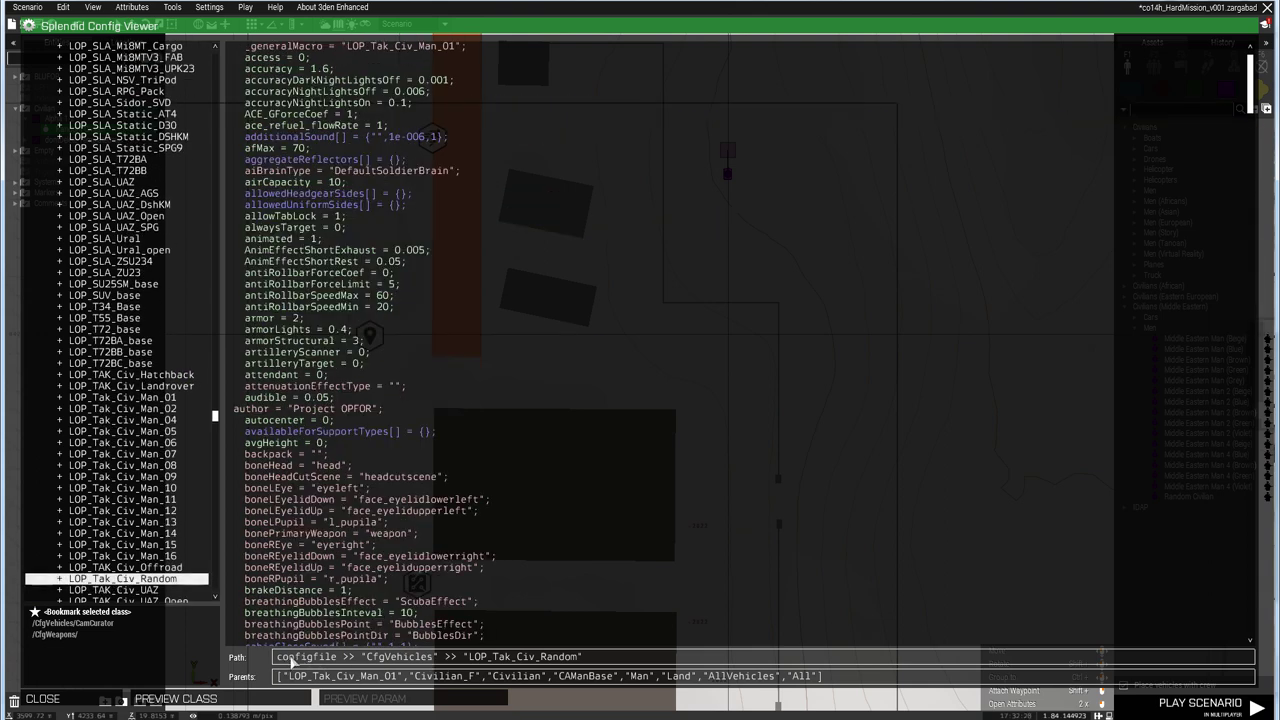
{"action": "left_click", "coordinate": [337, 661]}
{"action": "left_click_drag", "start_coordinate": [608, 662], "coordinate": [232, 664]}
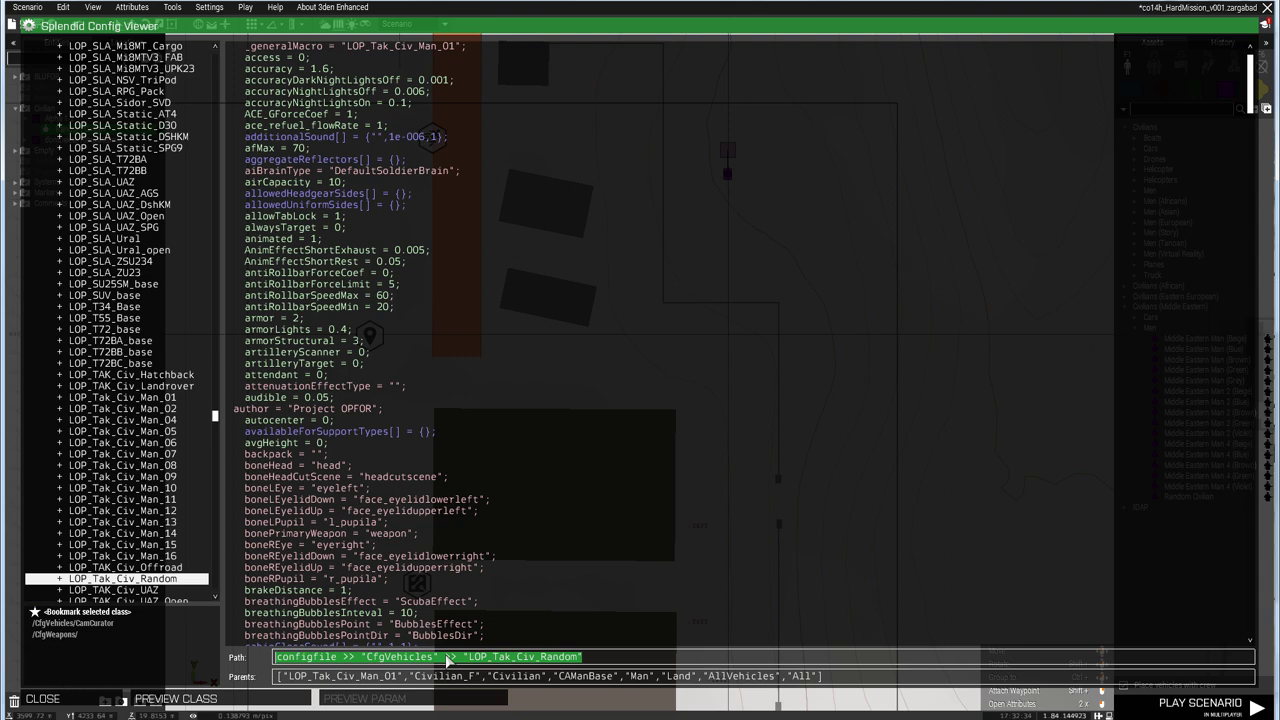
{"action": "key", "text": "Escape"}
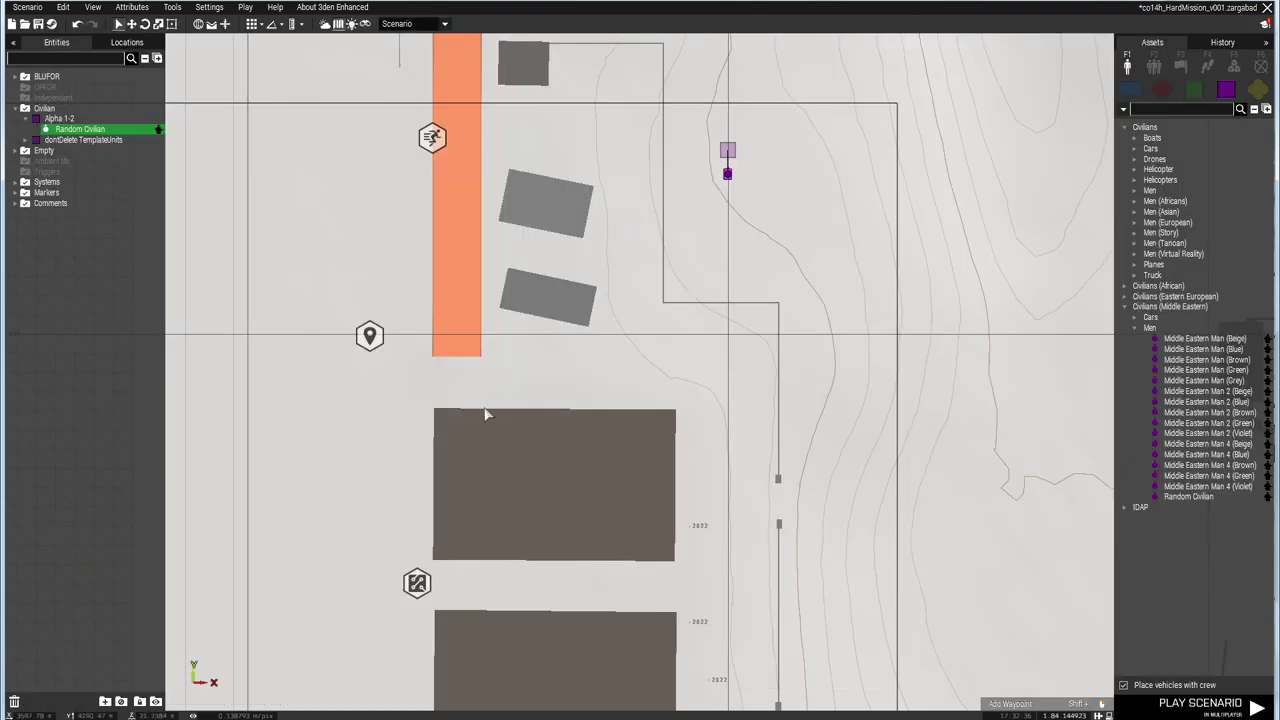
Set the Civilian Presence module's Code On Unit Created to _this setUnitLoadout (configfile >> "CfgVehicles" >> "LOP_Tak_Civ_Random").
{"action": "double_click", "coordinate": [417, 583]}
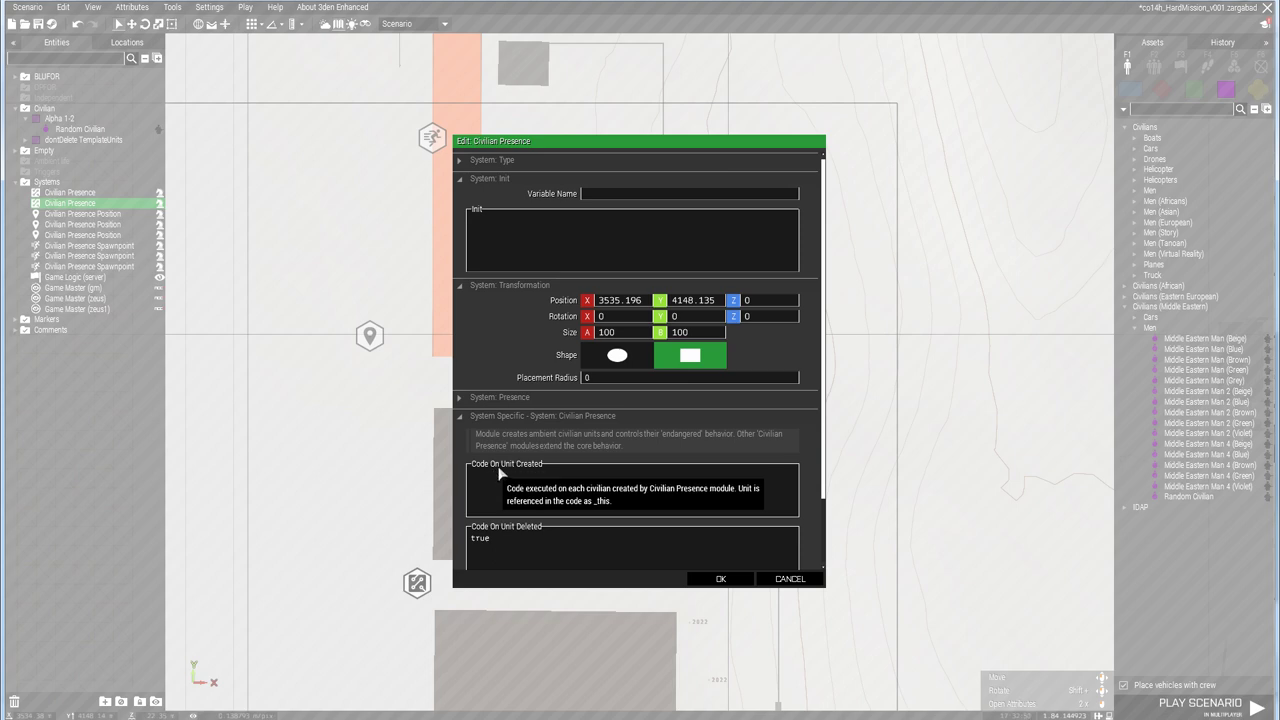
{"action": "left_click", "coordinate": [497, 492]}
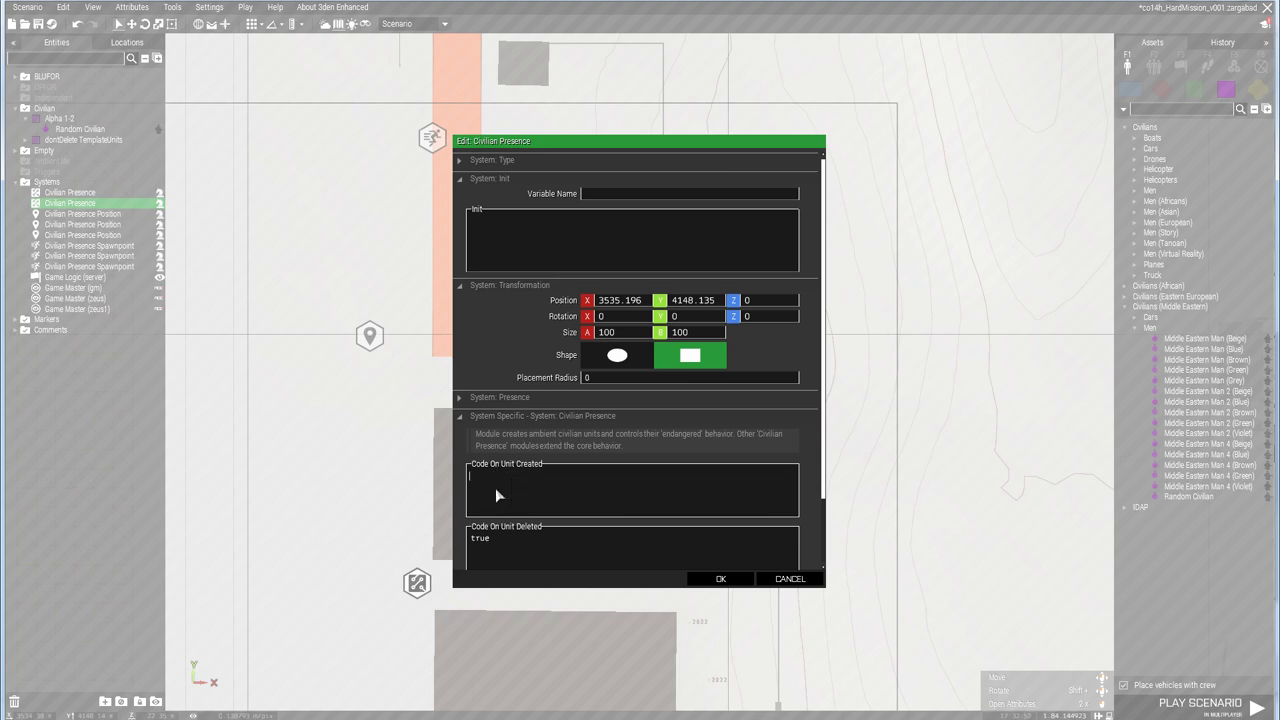
{"action": "type", "text": "_this s"}
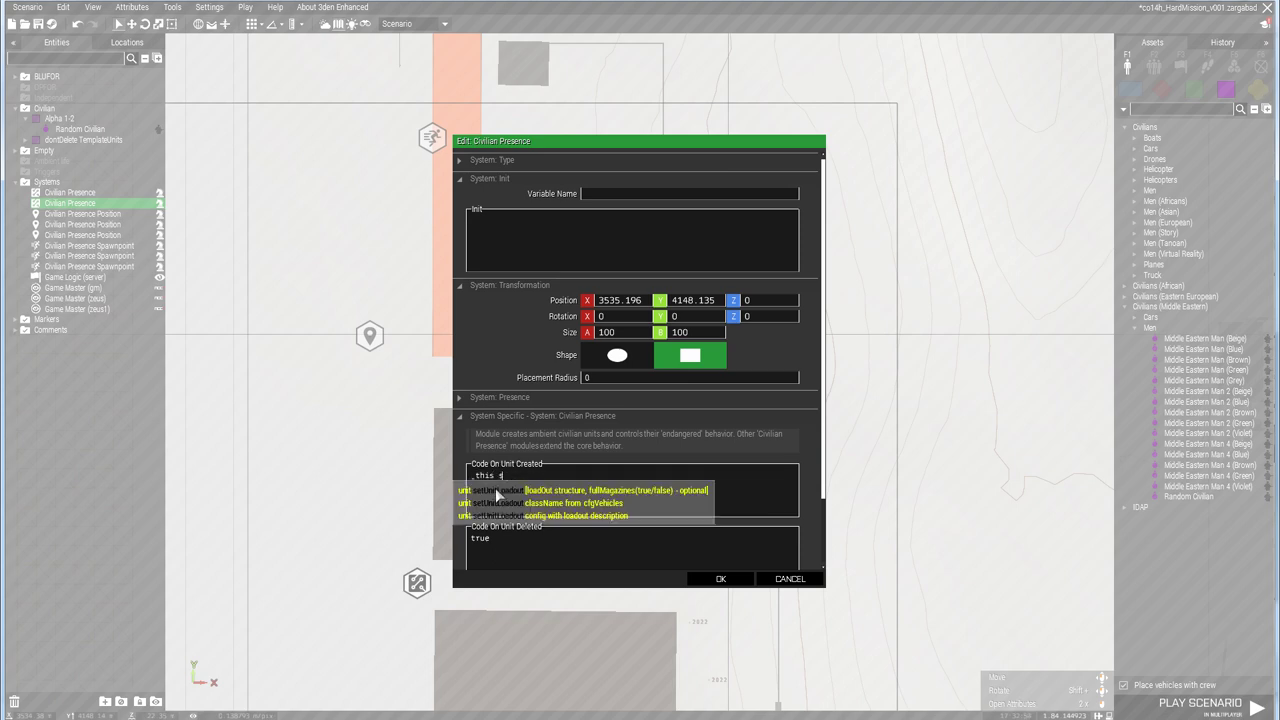
{"action": "type", "text": "etUnitLo"}
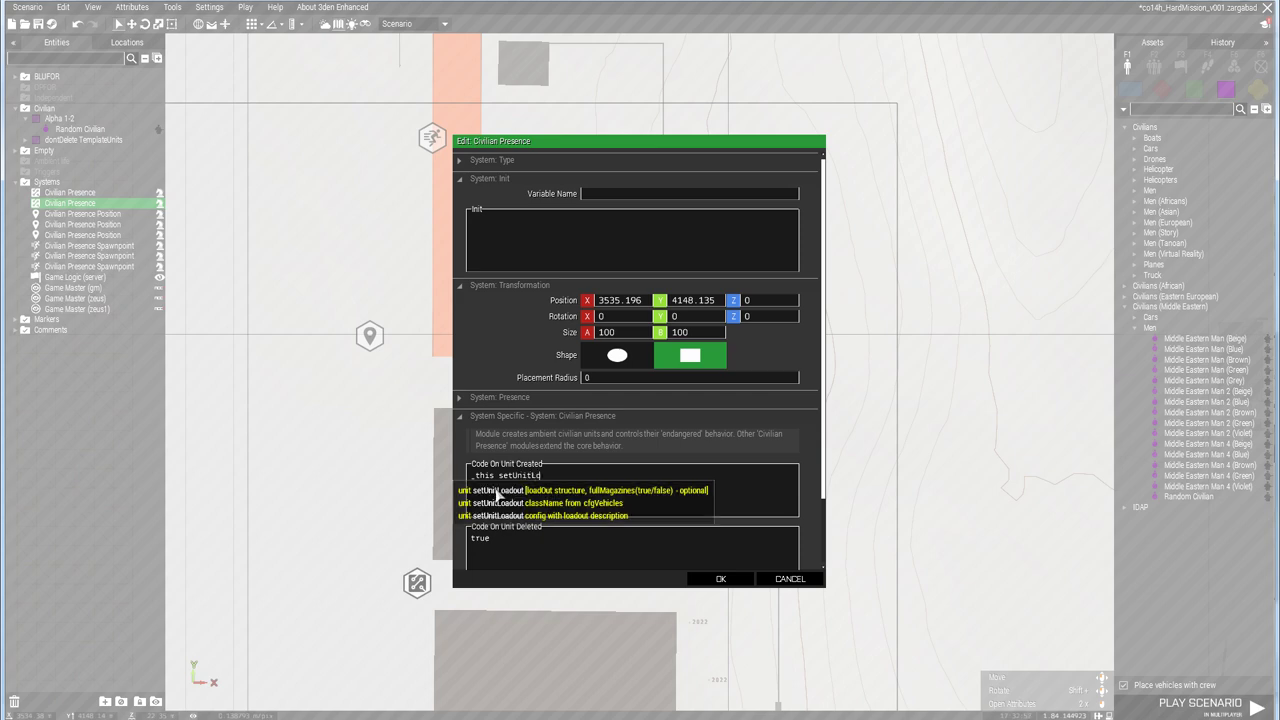
{"action": "type", "text": "adout ("}
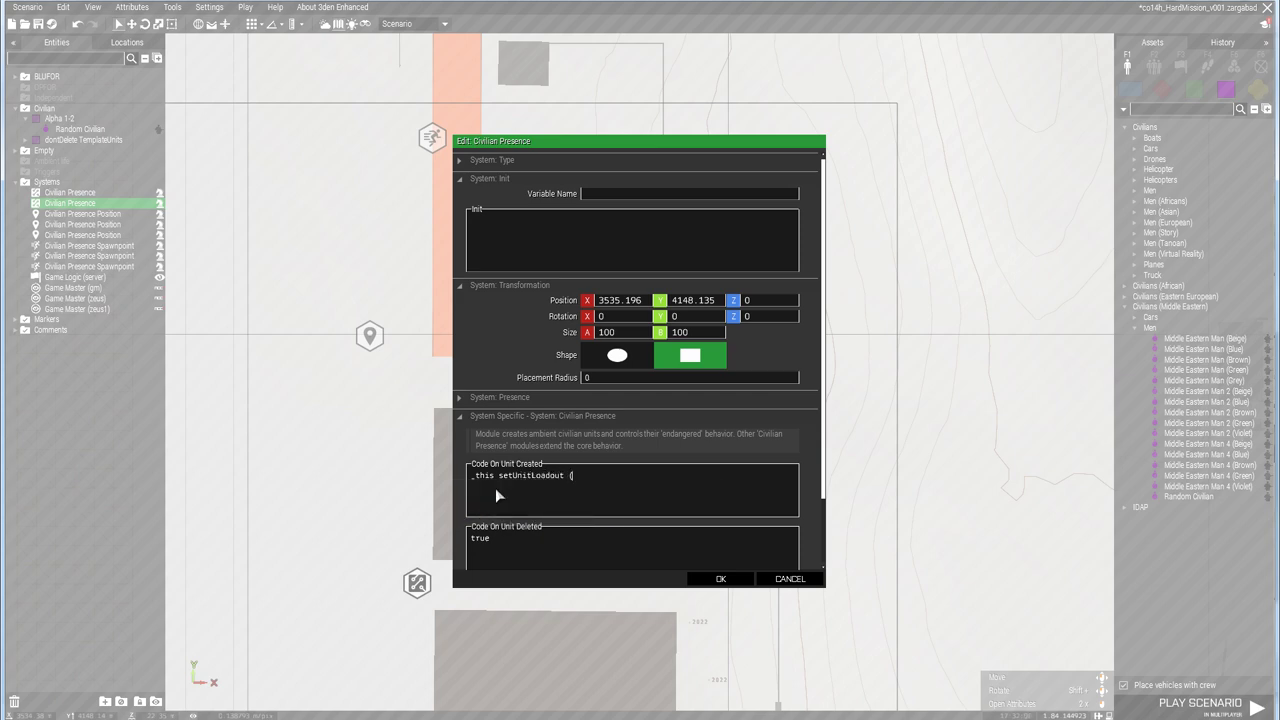
{"action": "type", "text": "(configfile >> \"CfgVehicles\" >> \"LOP_Tak_Civ_Random\""}
{"action": "left_click", "coordinate": [721, 579]}
{"action": "left_click", "coordinate": [917, 598]}
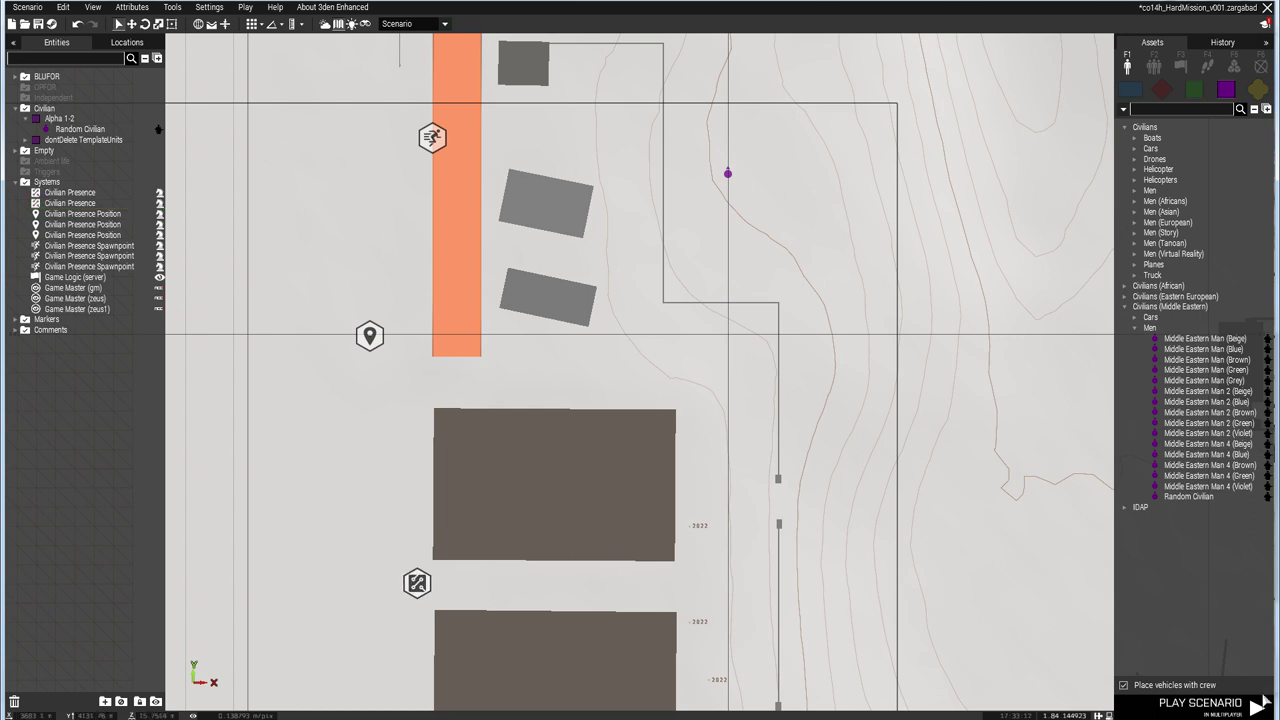
Save the scenario and delete the placed Random Civilian unit from the map.
{"action": "key", "text": "ctrl+s"}
{"action": "left_click", "coordinate": [728, 174]}
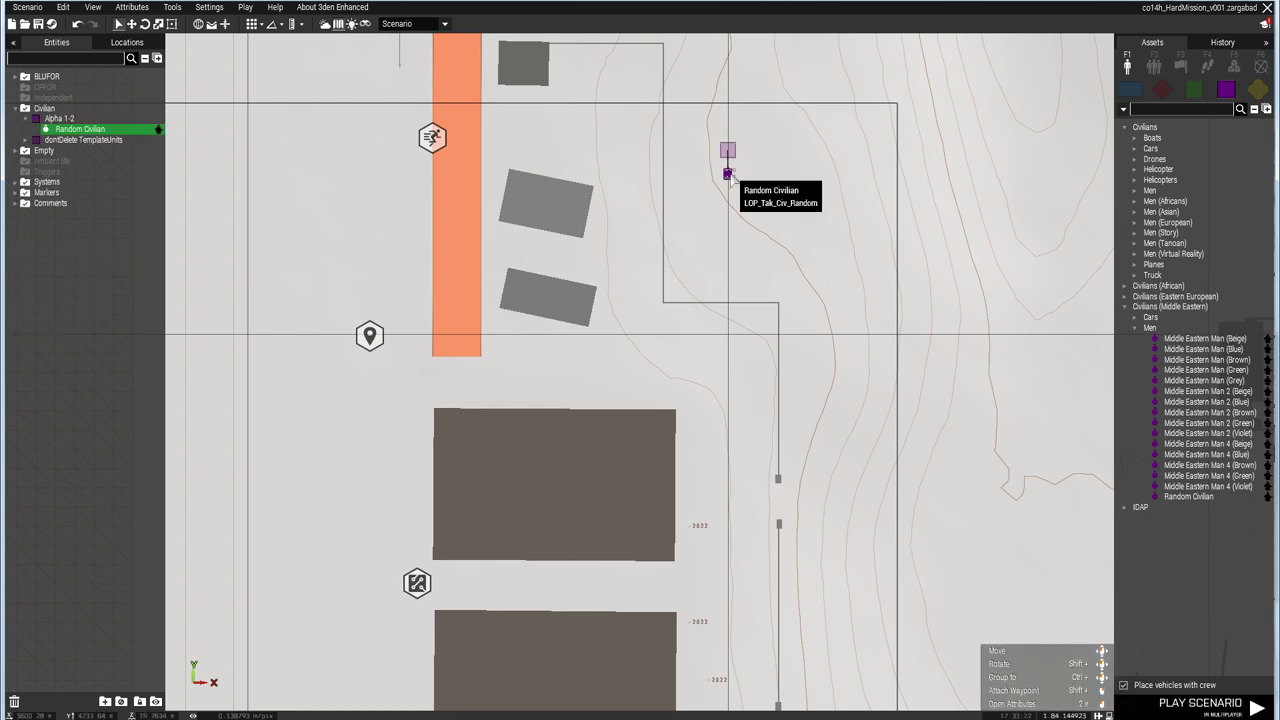
{"action": "key", "text": "Delete"}
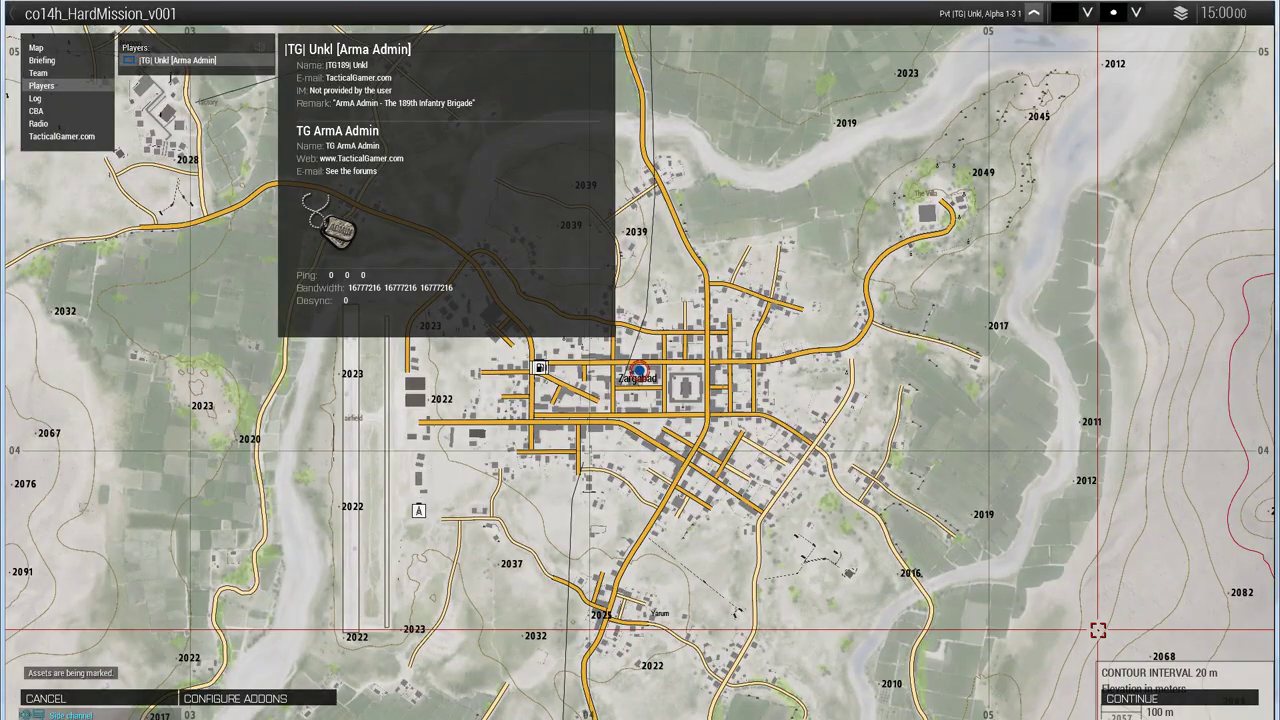
Enter the scenario preview, open Zeus and move close to the spawned civilians to check their new loadouts.
{"action": "key", "text": "Escape"}
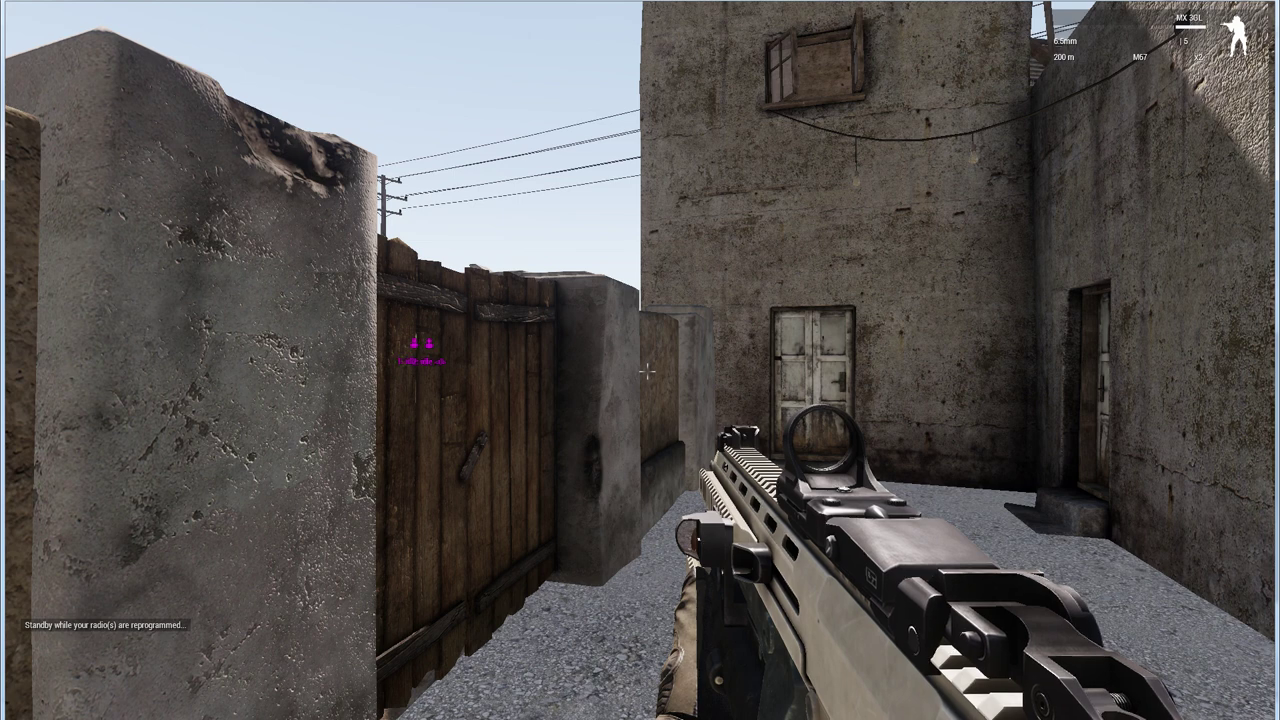
{"action": "key", "text": "y"}
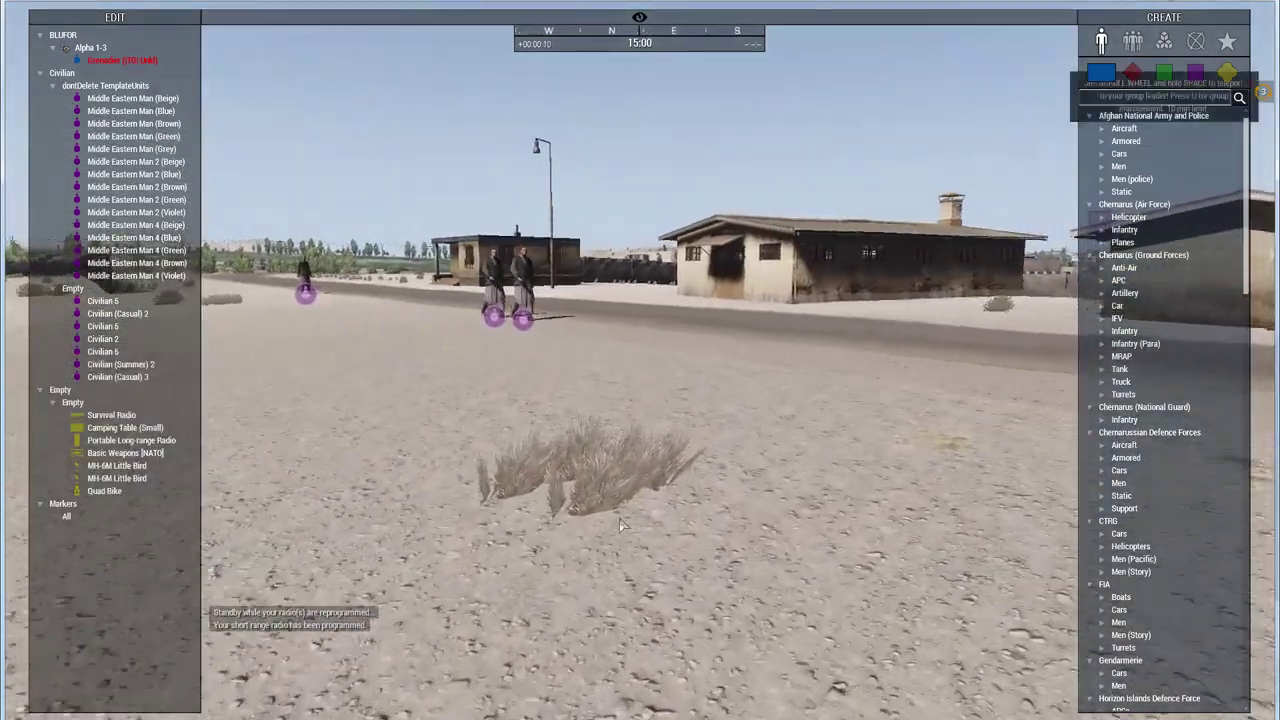
{"action": "key", "text": "w"}
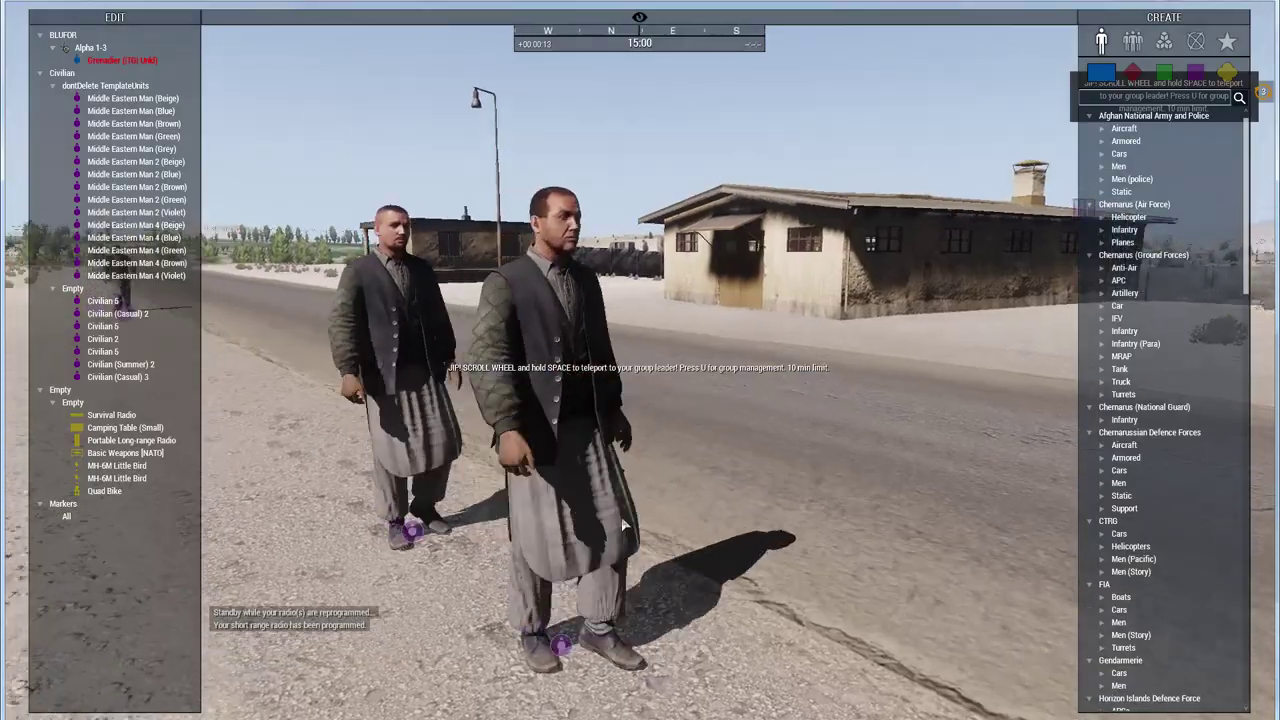
Abort the scenario preview and continue past the debriefing to return to the editor.
{"action": "right_click_drag", "start_coordinate": [622, 520], "coordinate": [34, 542]}
{"action": "key", "text": "w"}
{"action": "key", "text": "Escape"}
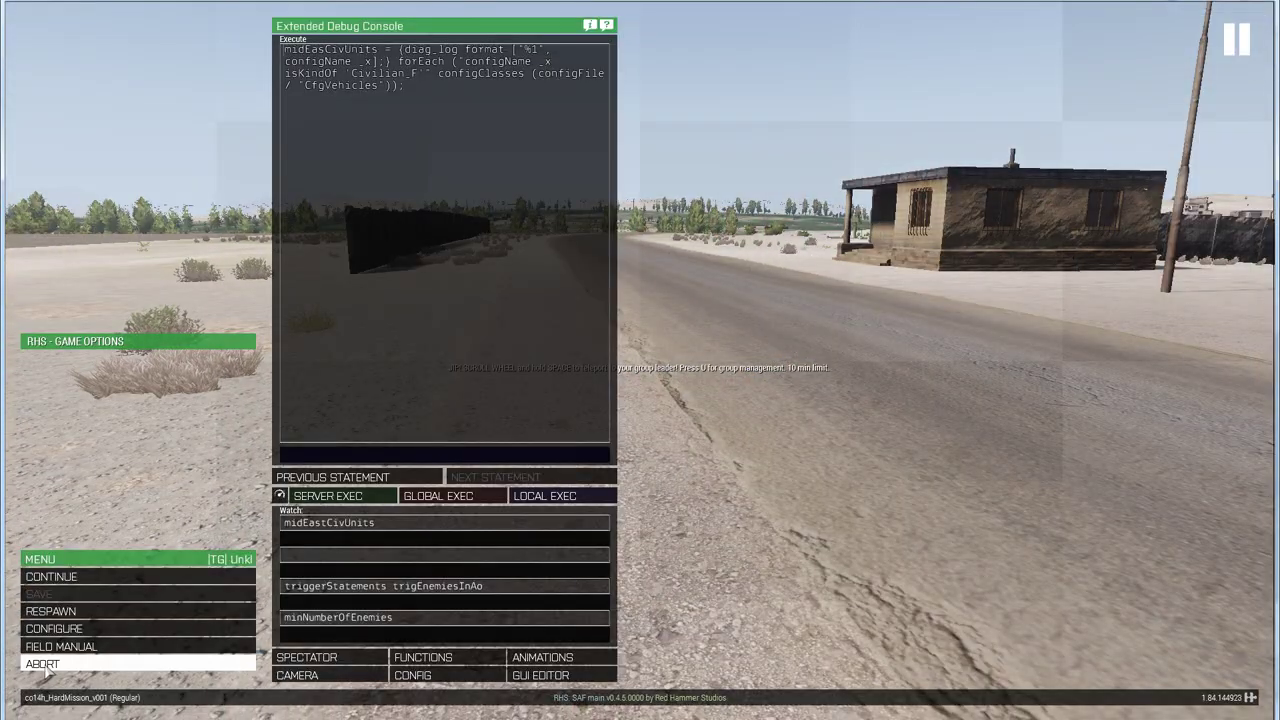
{"action": "left_click", "coordinate": [42, 664]}
{"action": "left_click", "coordinate": [516, 346]}
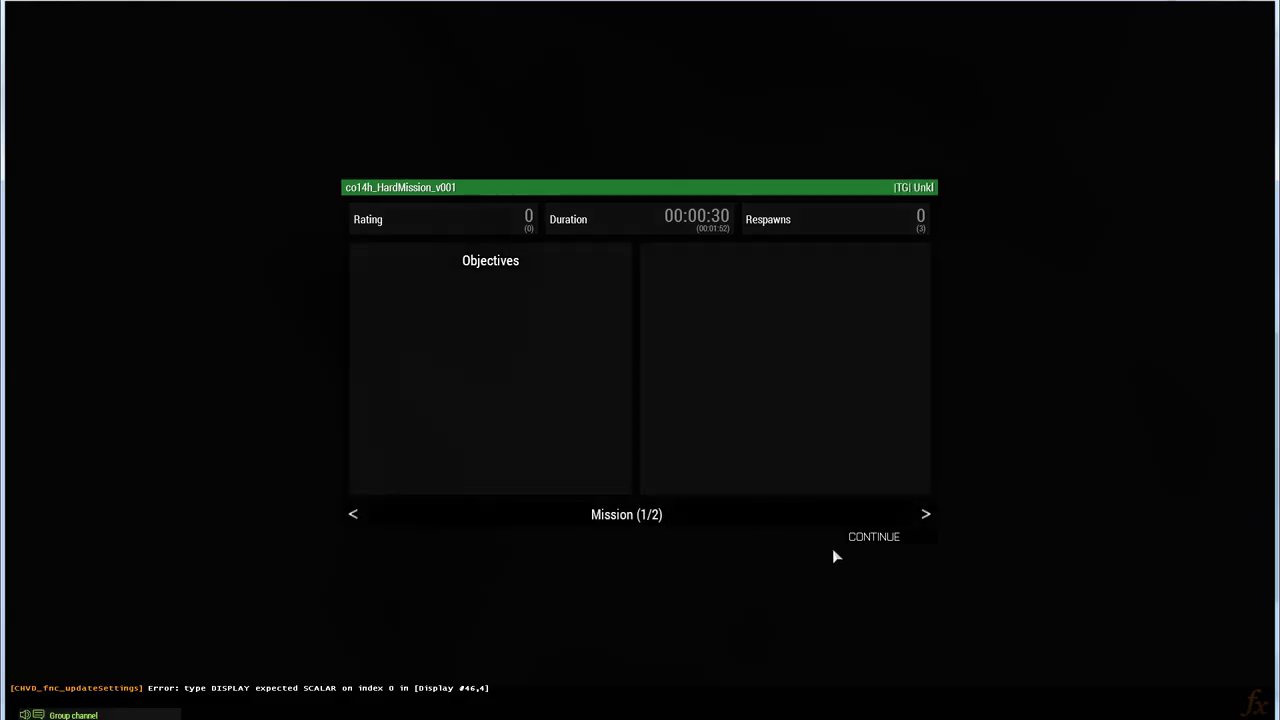
{"action": "left_click", "coordinate": [880, 537]}
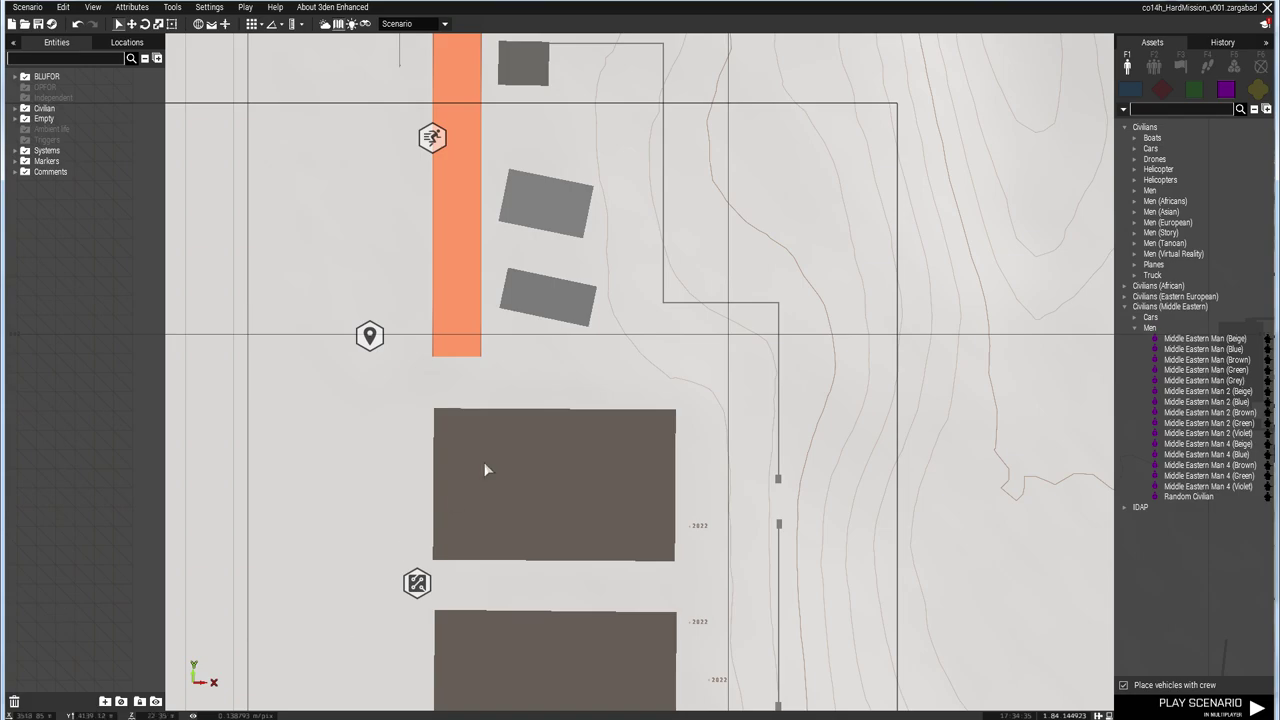
Locate the dontDelete TemplateUnits group in the hills east of Zargabad and switch to the 3D view there.
{"action": "scroll", "coordinate": [560, 495], "scroll_direction": "down", "scroll_amount": 3}
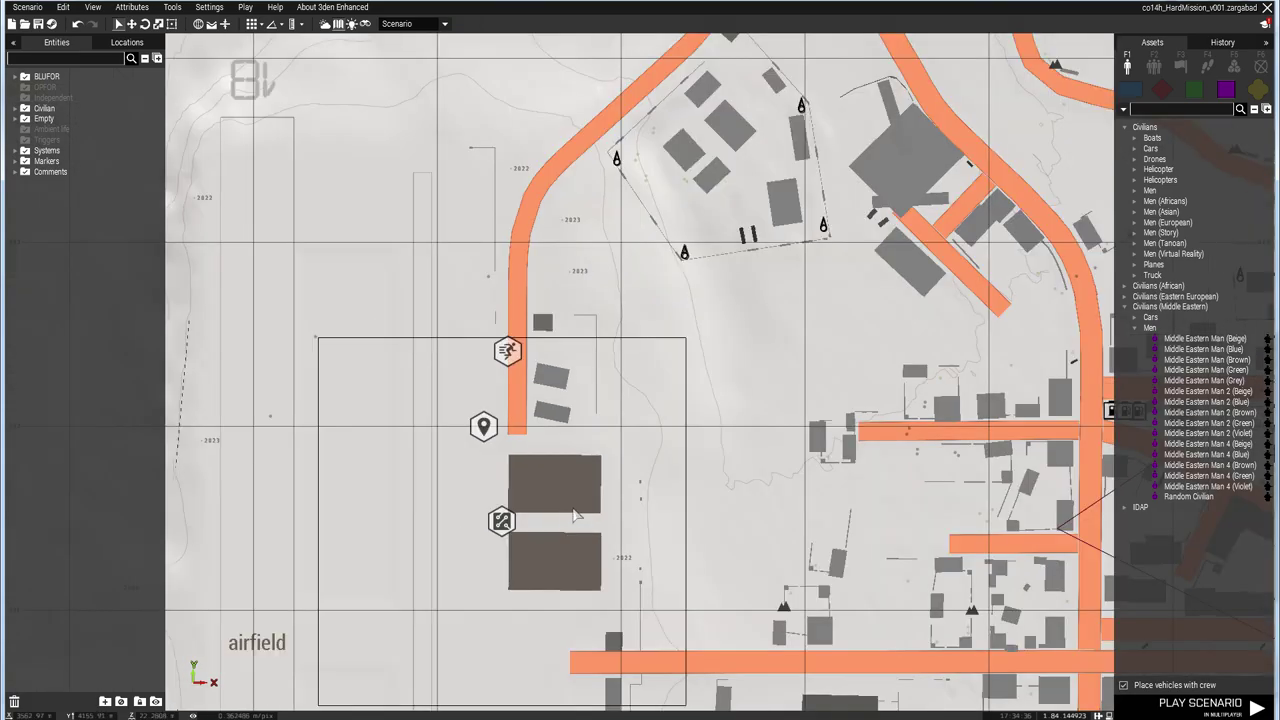
{"action": "scroll", "coordinate": [575, 515], "scroll_direction": "down", "scroll_amount": 3}
{"action": "right_click_drag", "start_coordinate": [575, 515], "coordinate": [304, 435]}
{"action": "scroll", "coordinate": [850, 420], "scroll_direction": "up", "scroll_amount": 3}
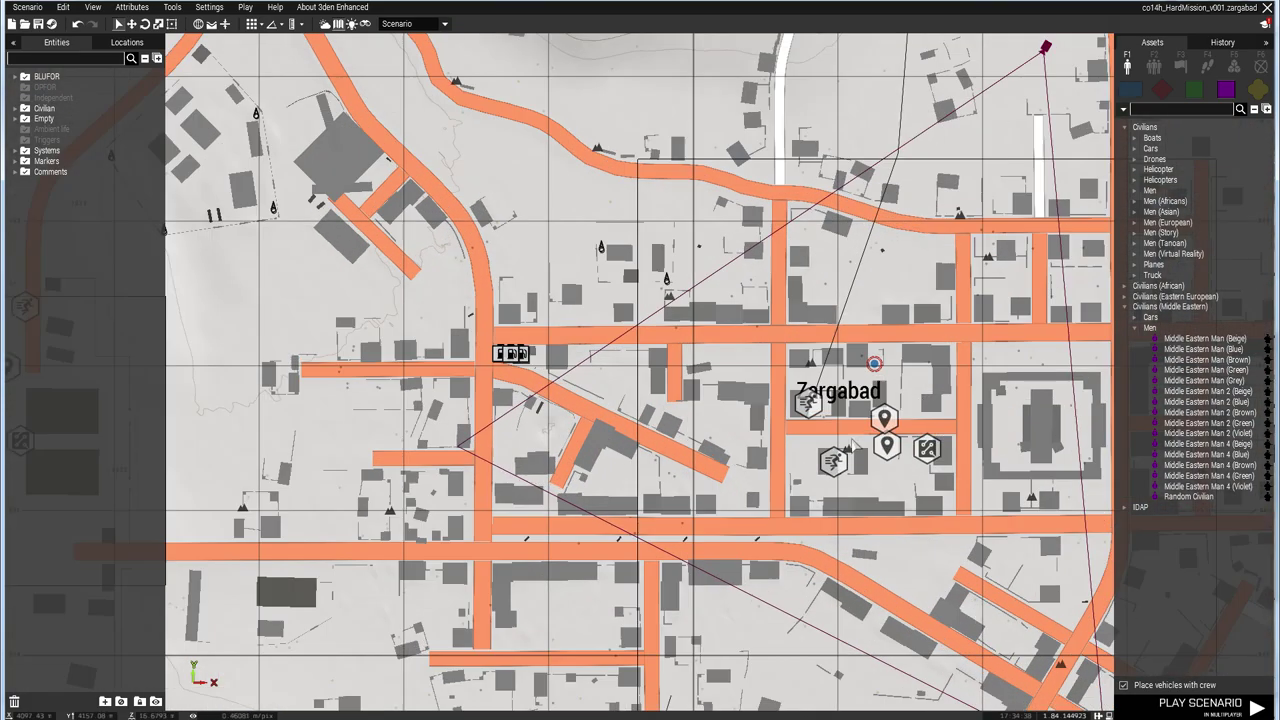
{"action": "scroll", "coordinate": [860, 430], "scroll_direction": "down", "scroll_amount": 5}
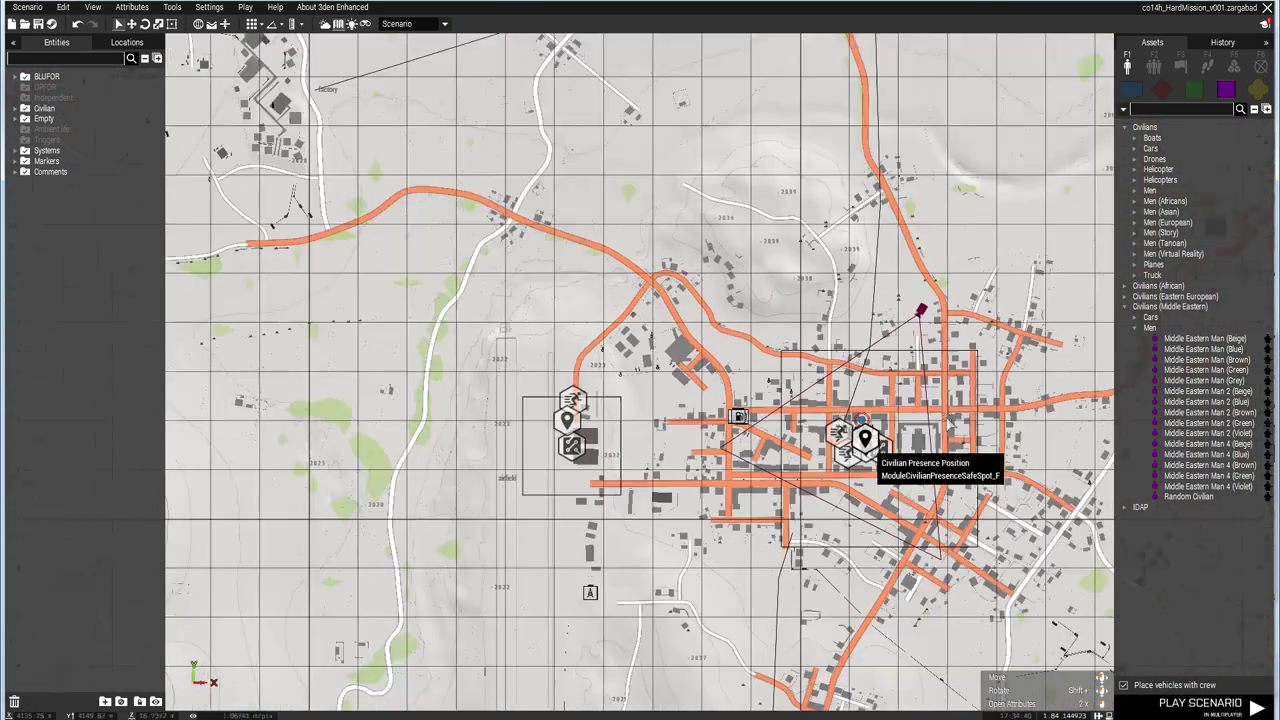
{"action": "scroll", "coordinate": [948, 424], "scroll_direction": "down", "scroll_amount": 1}
{"action": "right_click_drag", "start_coordinate": [948, 424], "coordinate": [382, 508]}
{"action": "right_click_drag", "start_coordinate": [720, 379], "coordinate": [577, 579]}
{"action": "scroll", "coordinate": [650, 545], "scroll_direction": "down", "scroll_amount": 4}
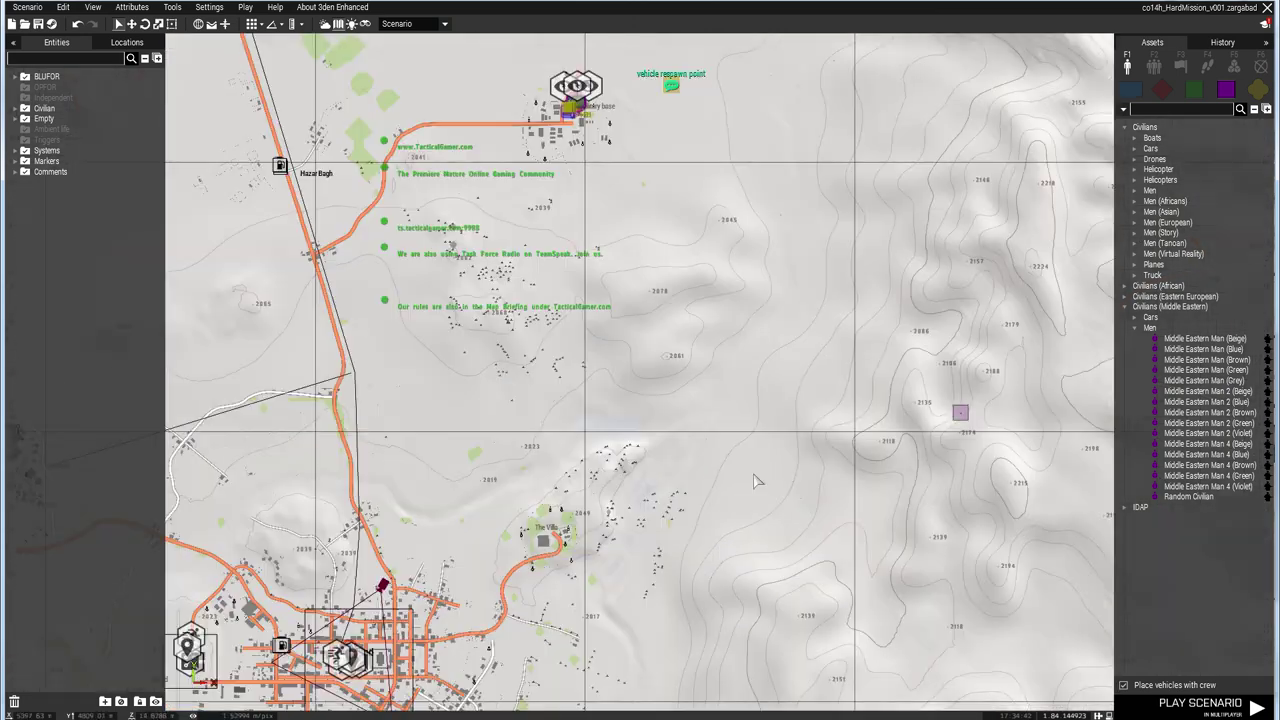
{"action": "scroll", "coordinate": [757, 481], "scroll_direction": "down", "scroll_amount": 2}
{"action": "mouse_move", "coordinate": [757, 481]}
{"action": "right_mouse_down"}
{"action": "mouse_move", "coordinate": [734, 567]}
{"action": "mouse_move", "coordinate": [419, 524]}
{"action": "right_mouse_up"}
{"action": "scroll", "coordinate": [556, 507], "scroll_direction": "up", "scroll_amount": 5}
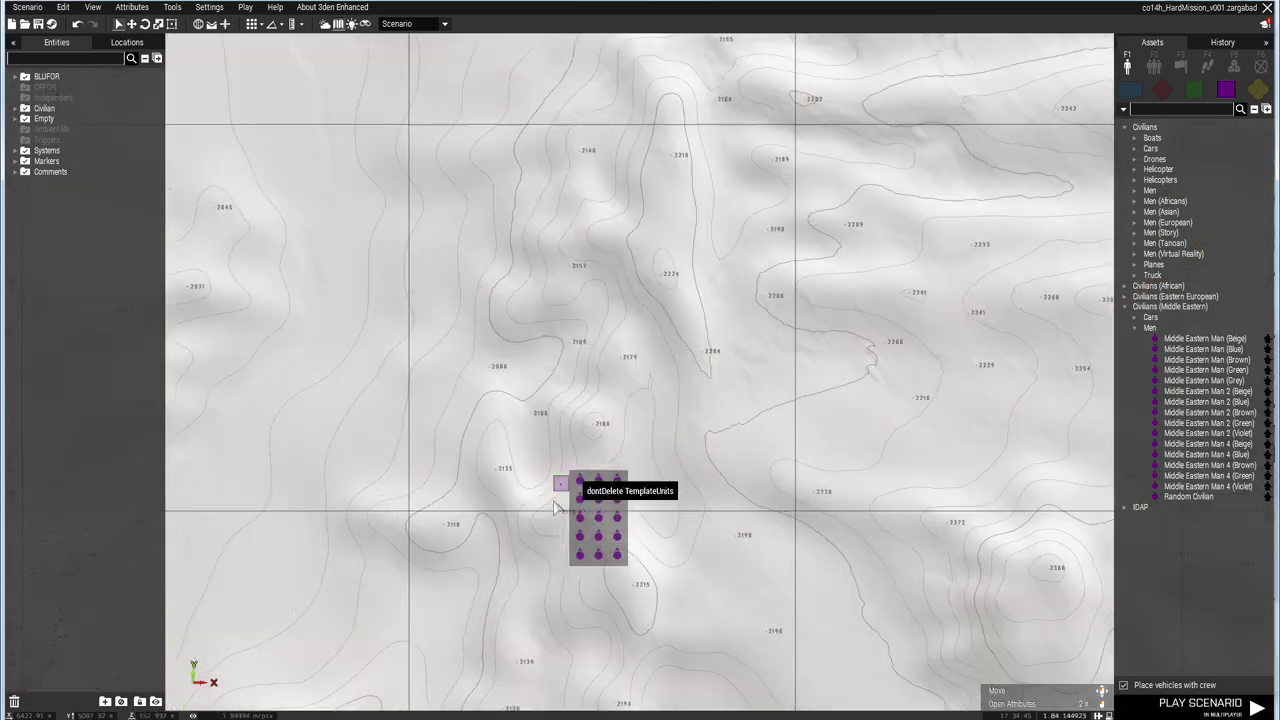
{"action": "scroll", "coordinate": [556, 507], "scroll_direction": "up", "scroll_amount": 2}
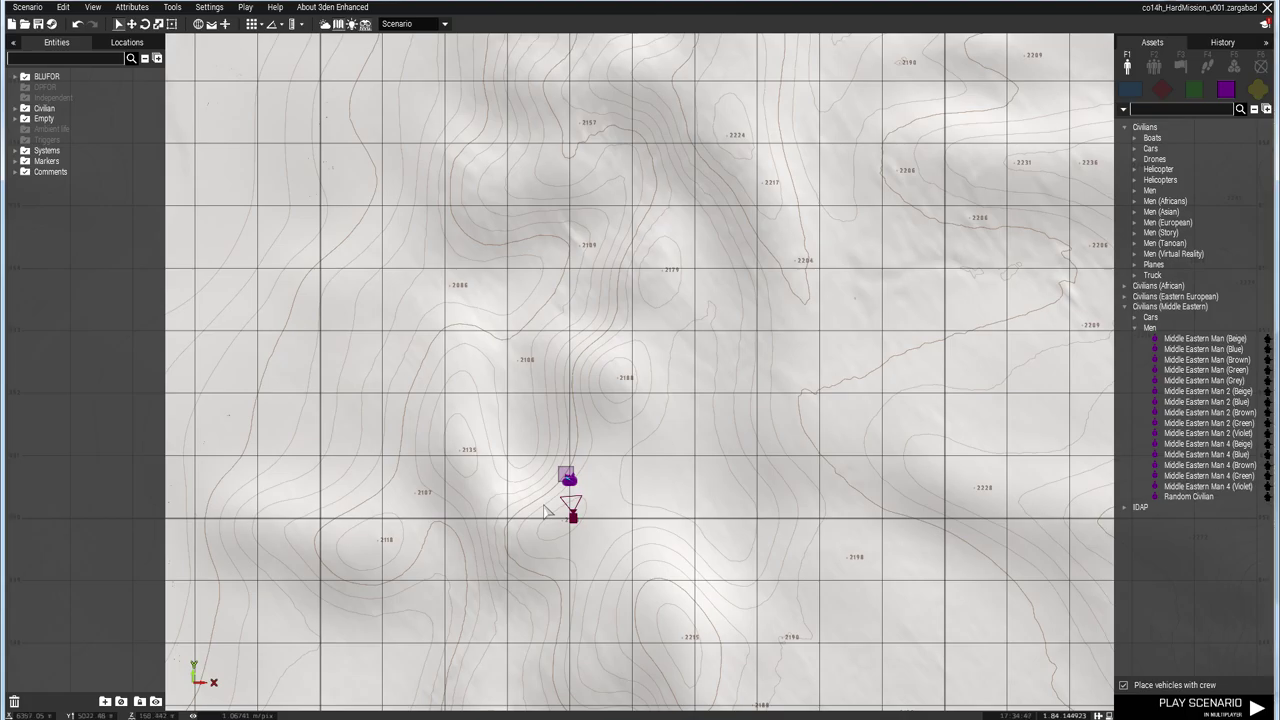
{"action": "key", "text": "m"}
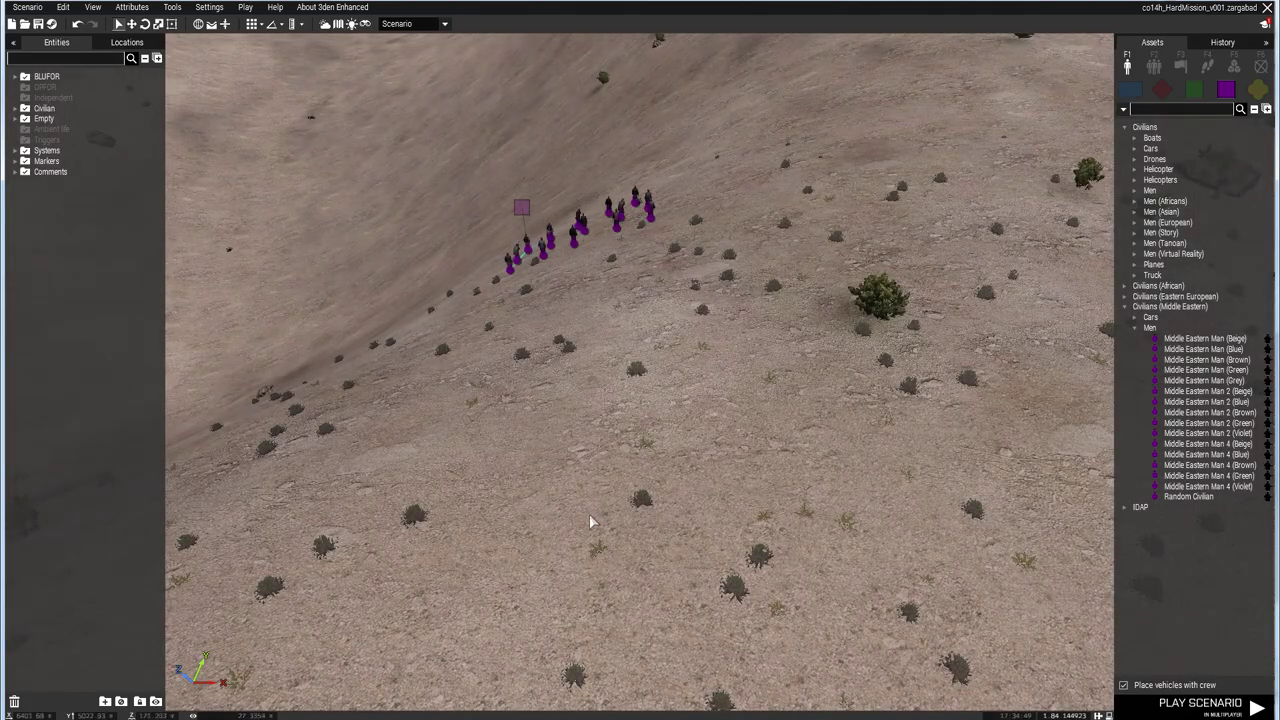
Check the variable names of the template civilians, selecting the Middle Eastern Man (Beige) and the Middle Eastern Man 4 (Violet).
{"action": "key", "text": "w"}
{"action": "right_click_drag", "start_coordinate": [589, 518], "coordinate": [164, 471]}
{"action": "key", "text": "s"}
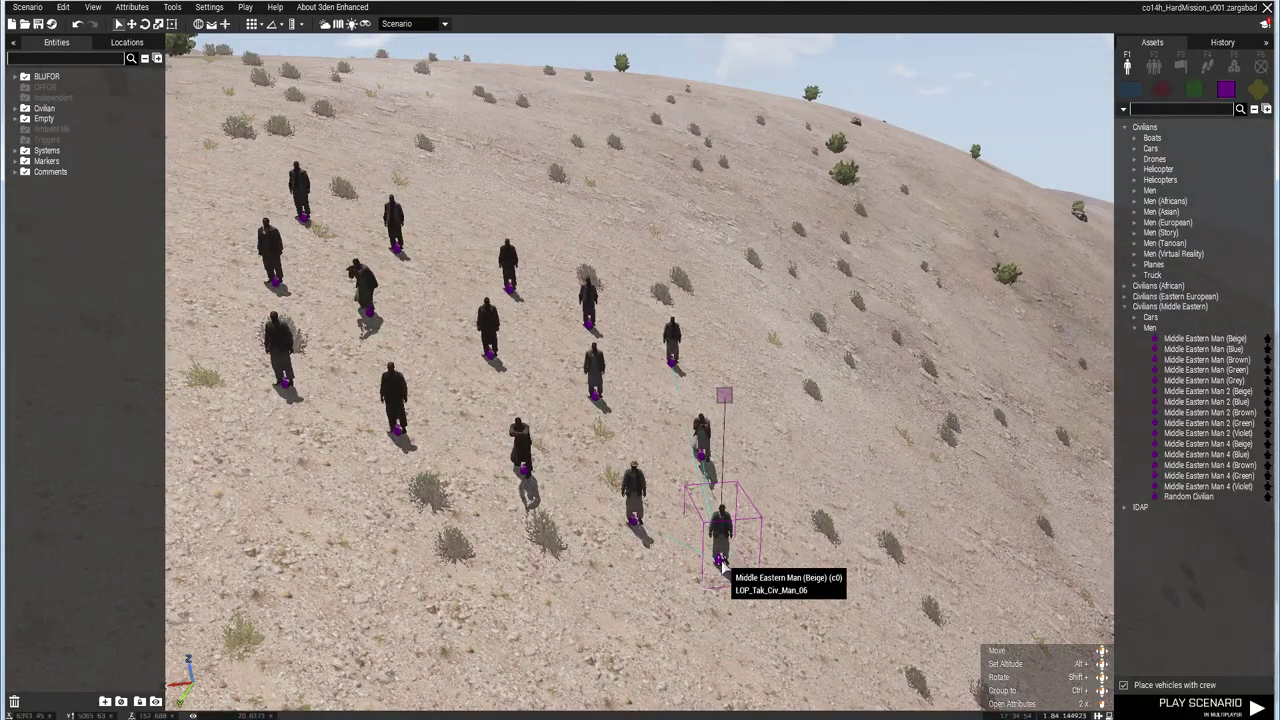
{"action": "left_click", "coordinate": [724, 560]}
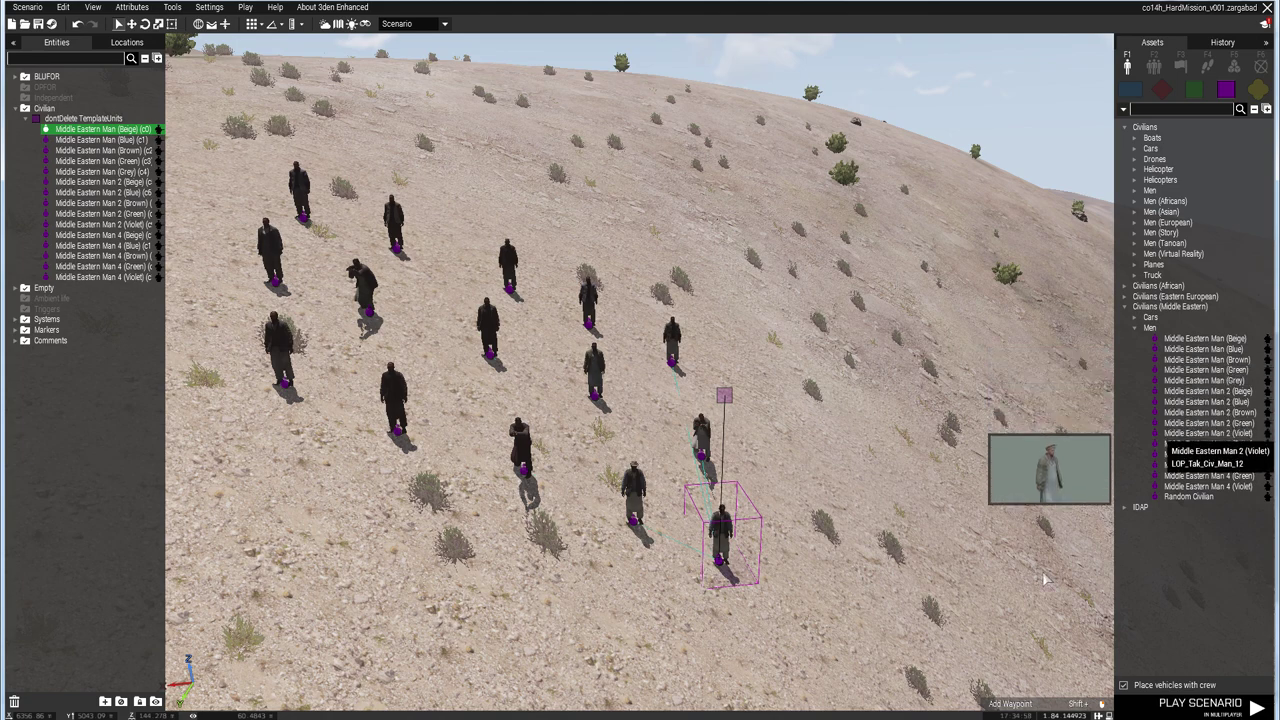
{"action": "left_click", "coordinate": [719, 563]}
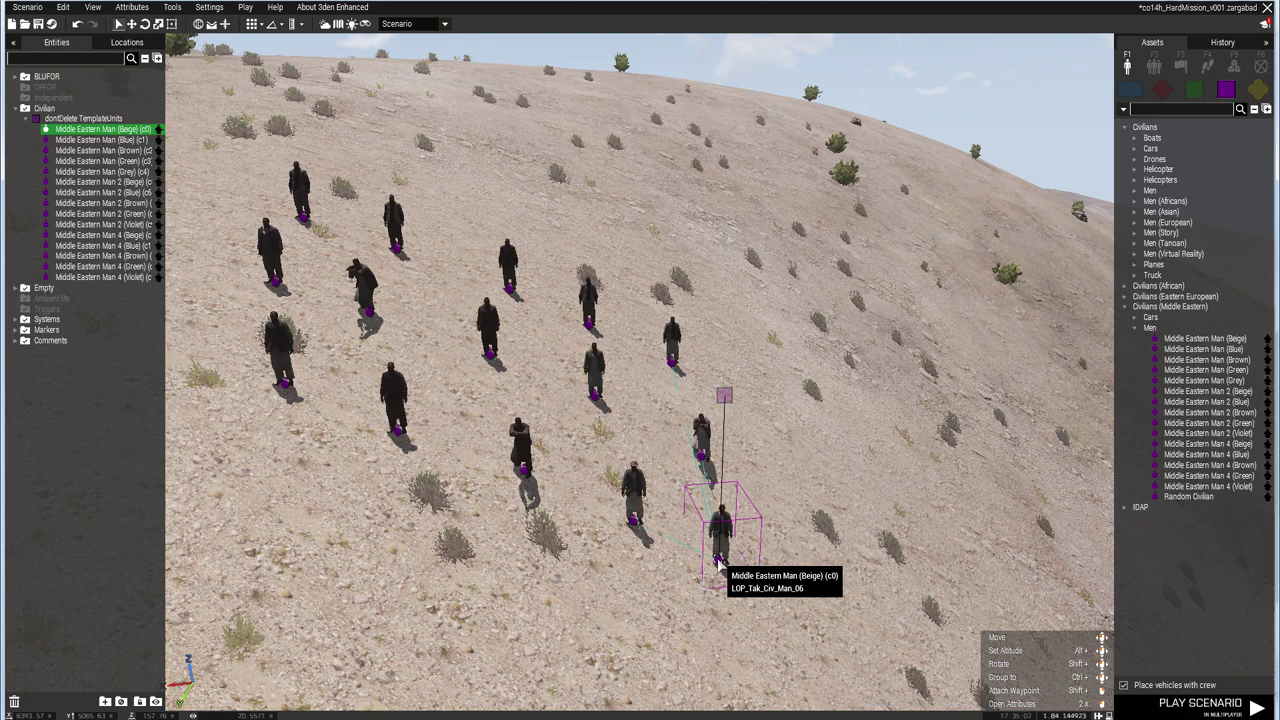
{"action": "left_click", "coordinate": [300, 218]}
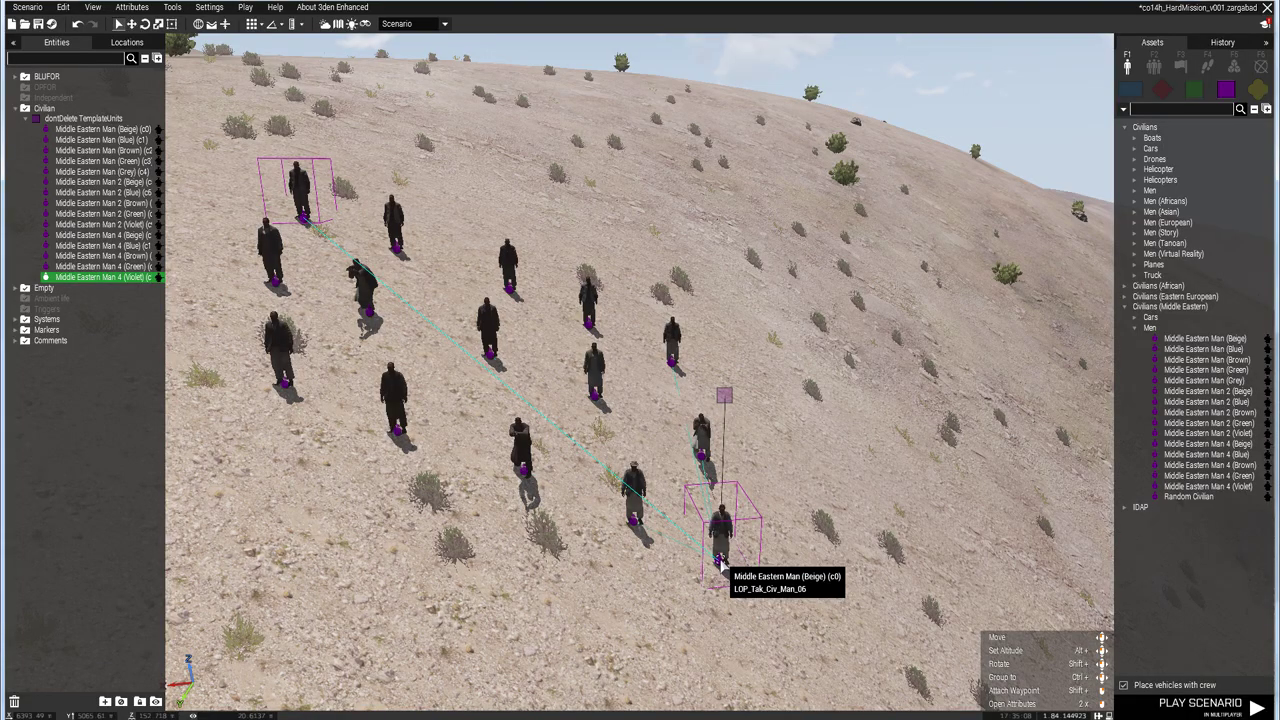
Examine the outfits of the template civilians up close from several viewpoints.
{"action": "key", "text": "w"}
{"action": "right_click_drag", "start_coordinate": [722, 565], "coordinate": [735, 577]}
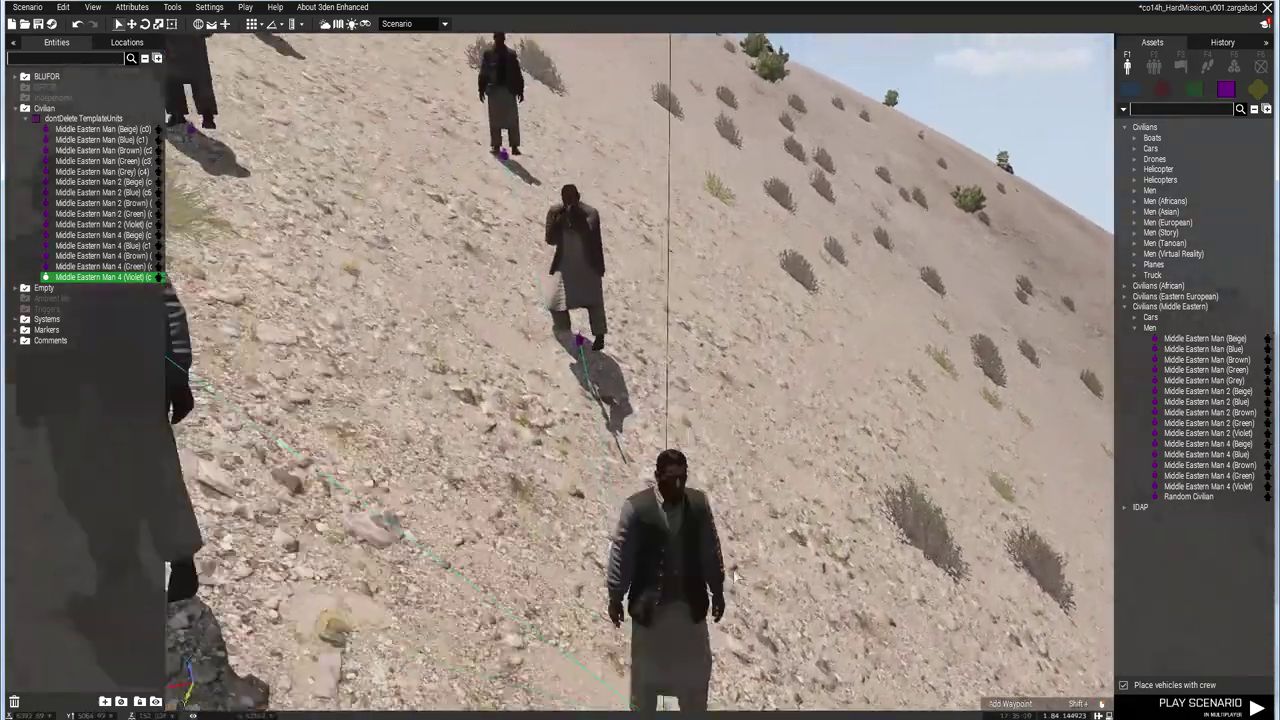
{"action": "scroll", "coordinate": [735, 577], "scroll_direction": "down", "scroll_amount": 5}
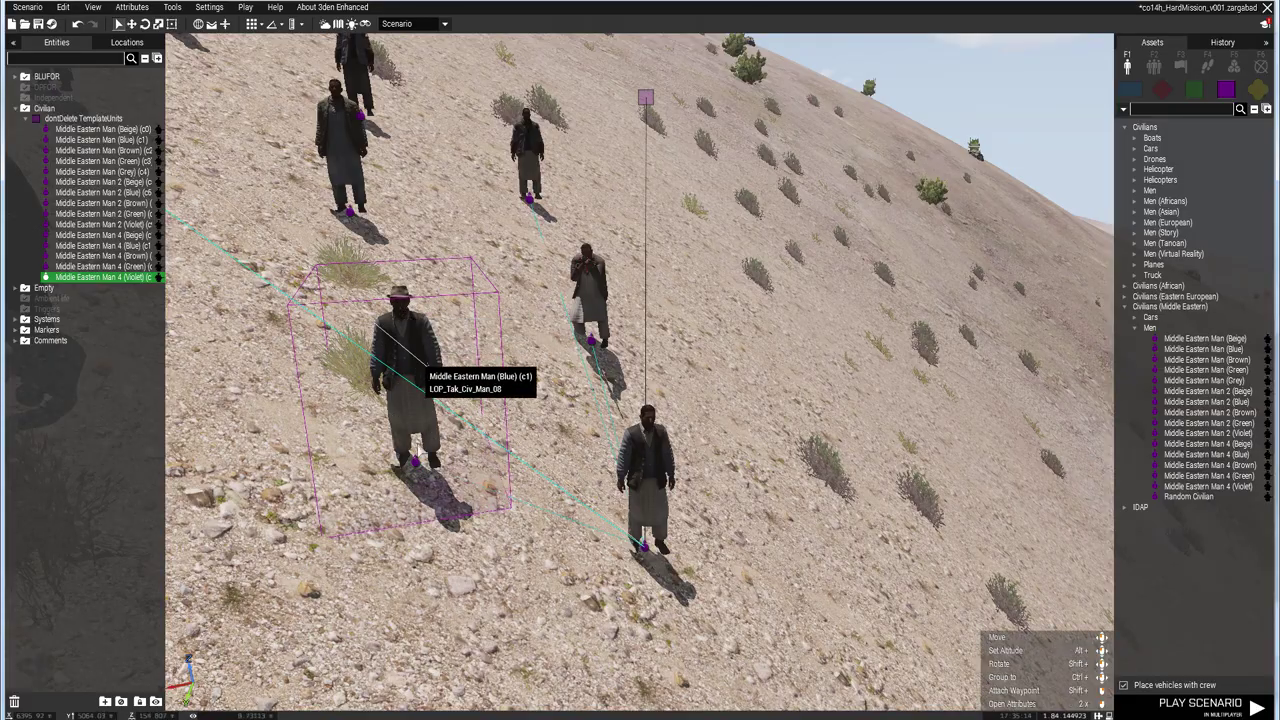
{"action": "scroll", "coordinate": [420, 372], "scroll_direction": "up", "scroll_amount": 8}
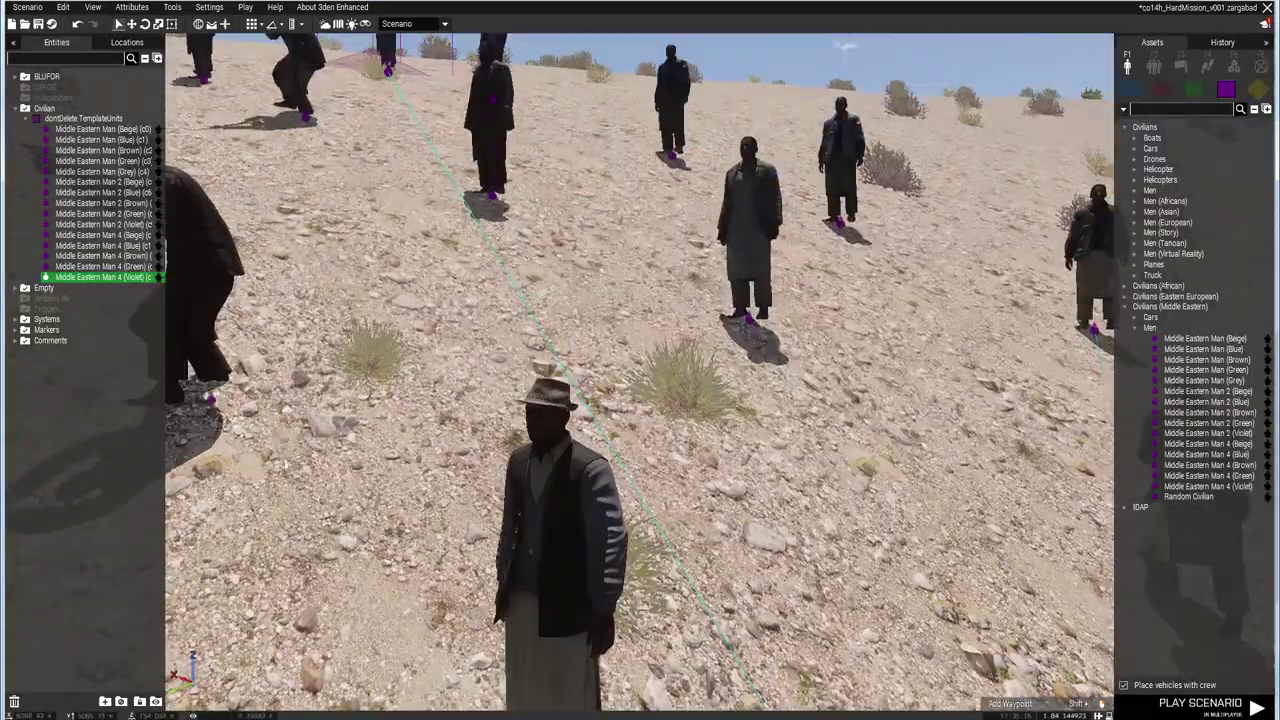
{"action": "mouse_move", "coordinate": [285, 463]}
{"action": "right_mouse_down"}
{"action": "mouse_move", "coordinate": [280, 531]}
{"action": "mouse_move", "coordinate": [430, 555]}
{"action": "mouse_move", "coordinate": [302, 428]}
{"action": "mouse_move", "coordinate": [398, 465]}
{"action": "mouse_move", "coordinate": [305, 452]}
{"action": "right_mouse_up"}
{"action": "key", "text": "a"}
{"action": "key", "text": "w"}
{"action": "key", "text": "a"}
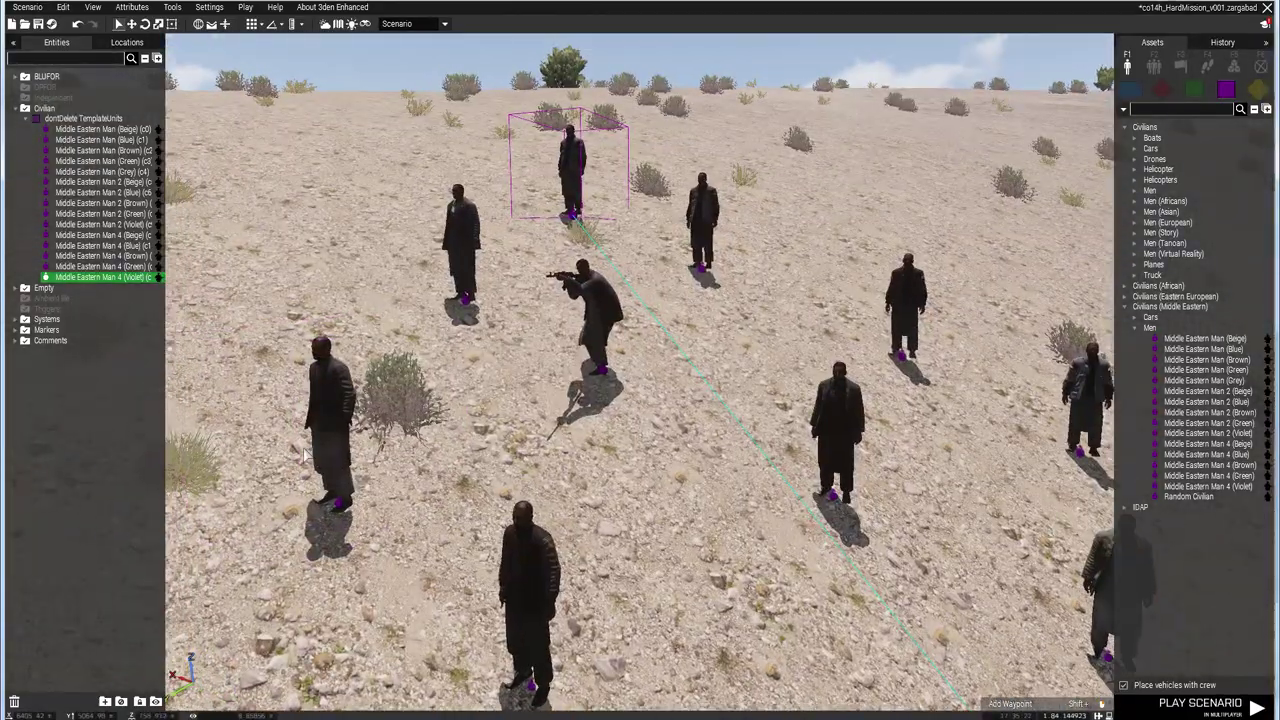
{"action": "right_click_drag", "start_coordinate": [459, 438], "coordinate": [493, 466]}
{"action": "key", "text": "s"}
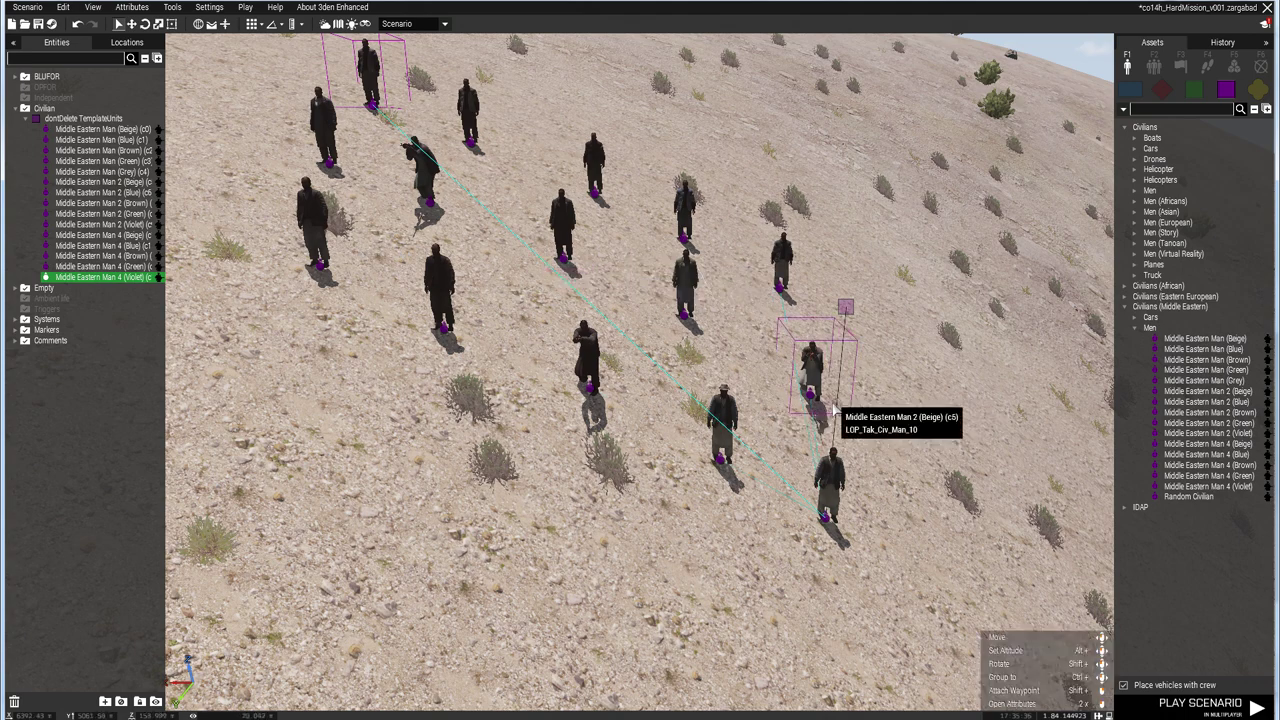
Open the template civilians' group attributes, inspect the Callsign field and close them without changes.
{"action": "left_click", "coordinate": [845, 307]}
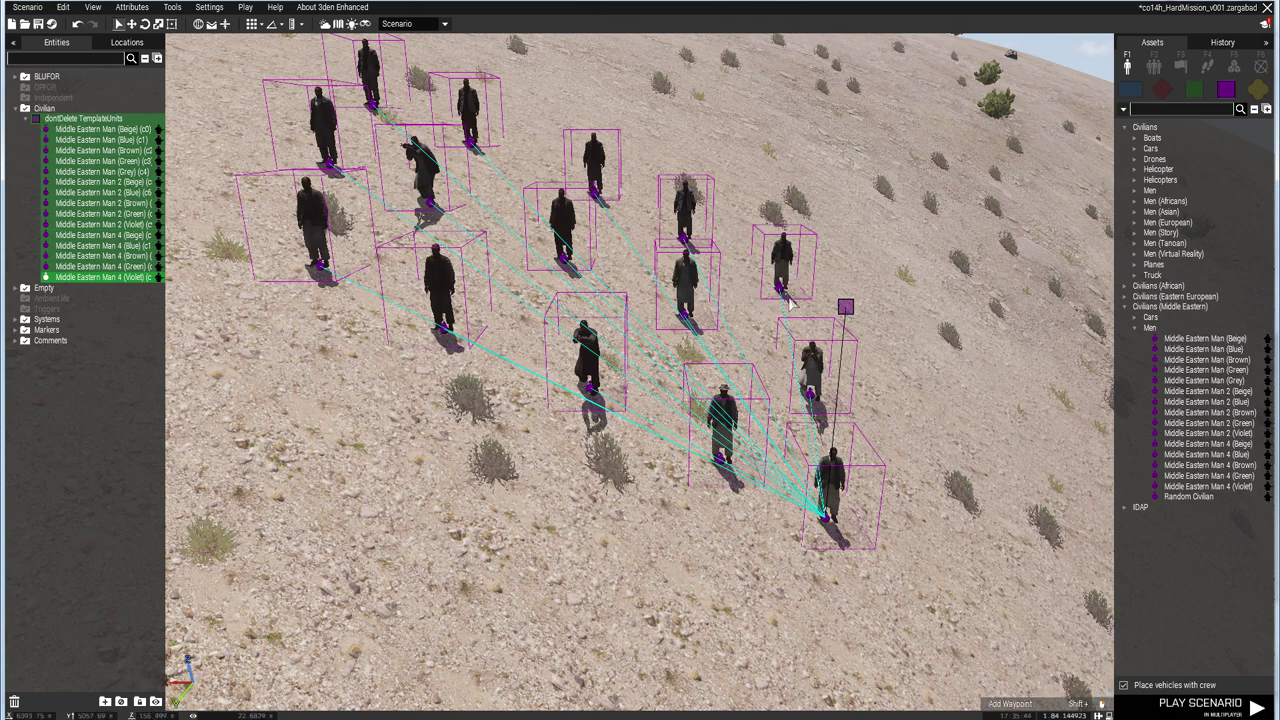
{"action": "double_click", "coordinate": [845, 307]}
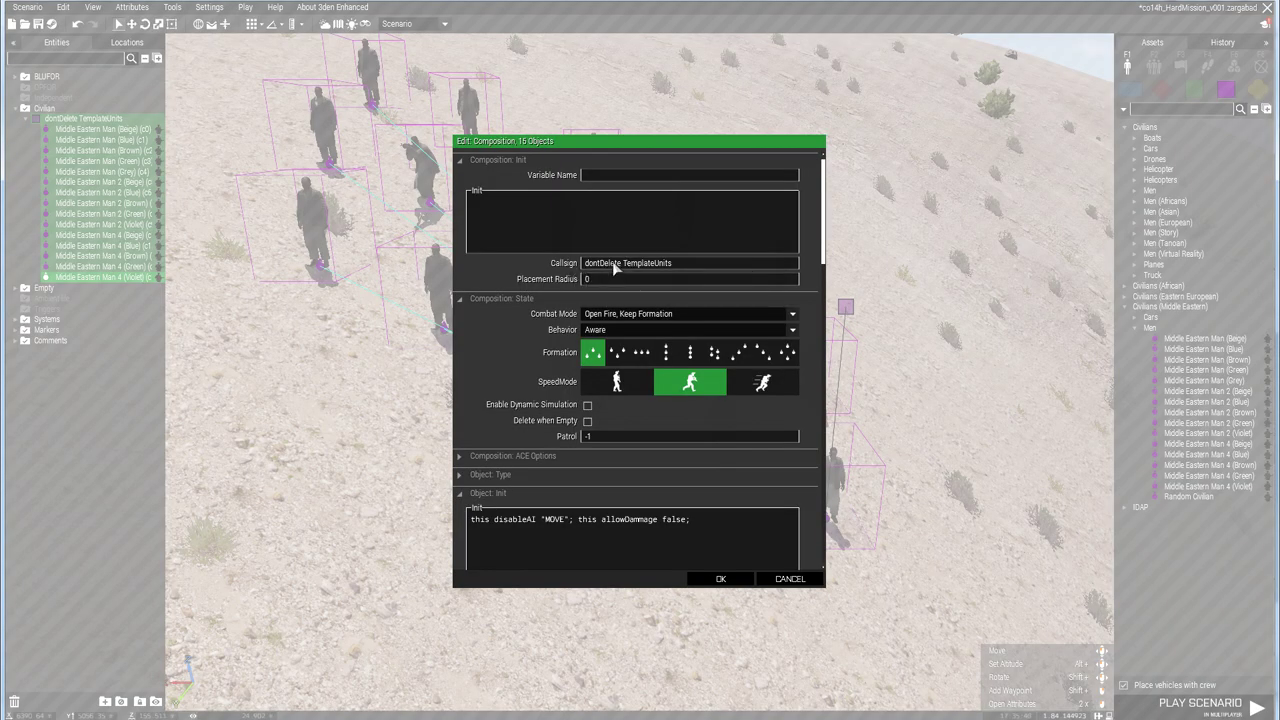
{"action": "left_click_drag", "start_coordinate": [680, 264], "coordinate": [619, 266]}
{"action": "left_click", "coordinate": [628, 264]}
{"action": "left_click", "coordinate": [788, 580]}
Return to the map and locate the Civilian Presence module with its spawnpoints and positions in Zargabad.
{"action": "key", "text": "m"}
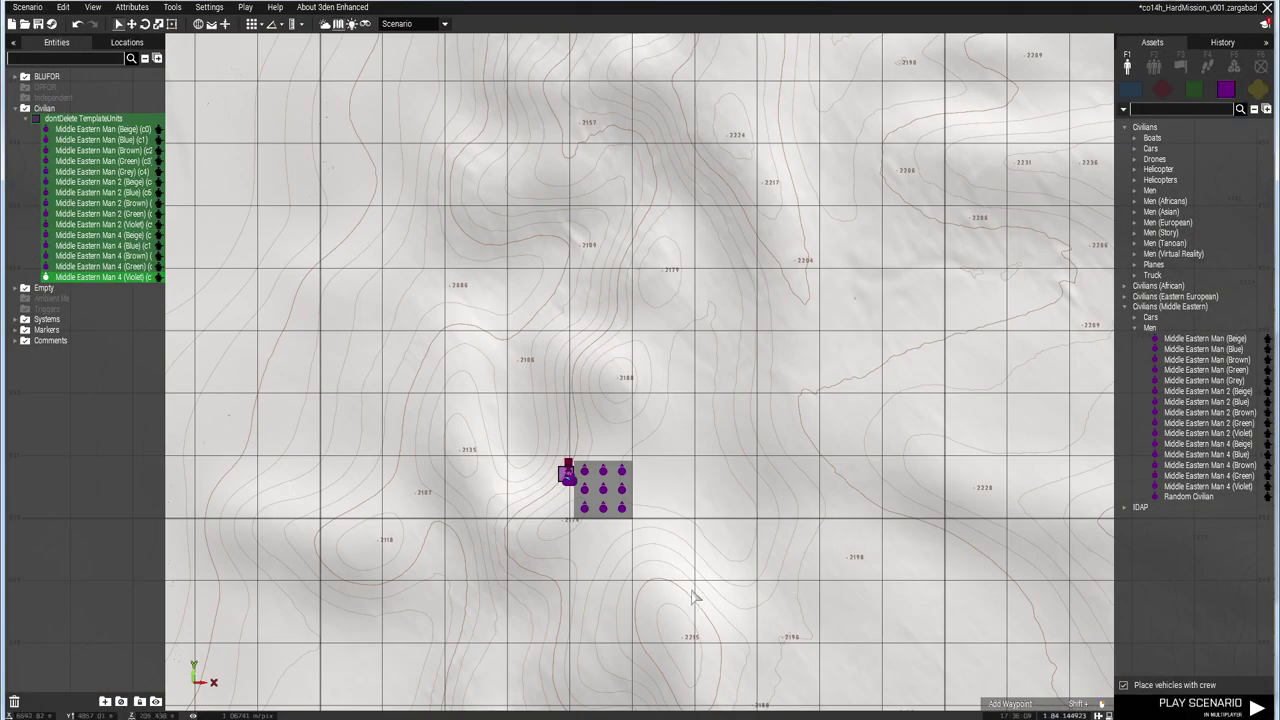
{"action": "scroll", "coordinate": [525, 560], "scroll_direction": "up", "scroll_amount": 3}
{"action": "scroll", "coordinate": [472, 574], "scroll_direction": "down", "scroll_amount": 2}
{"action": "right_click_drag", "start_coordinate": [472, 574], "coordinate": [660, 448]}
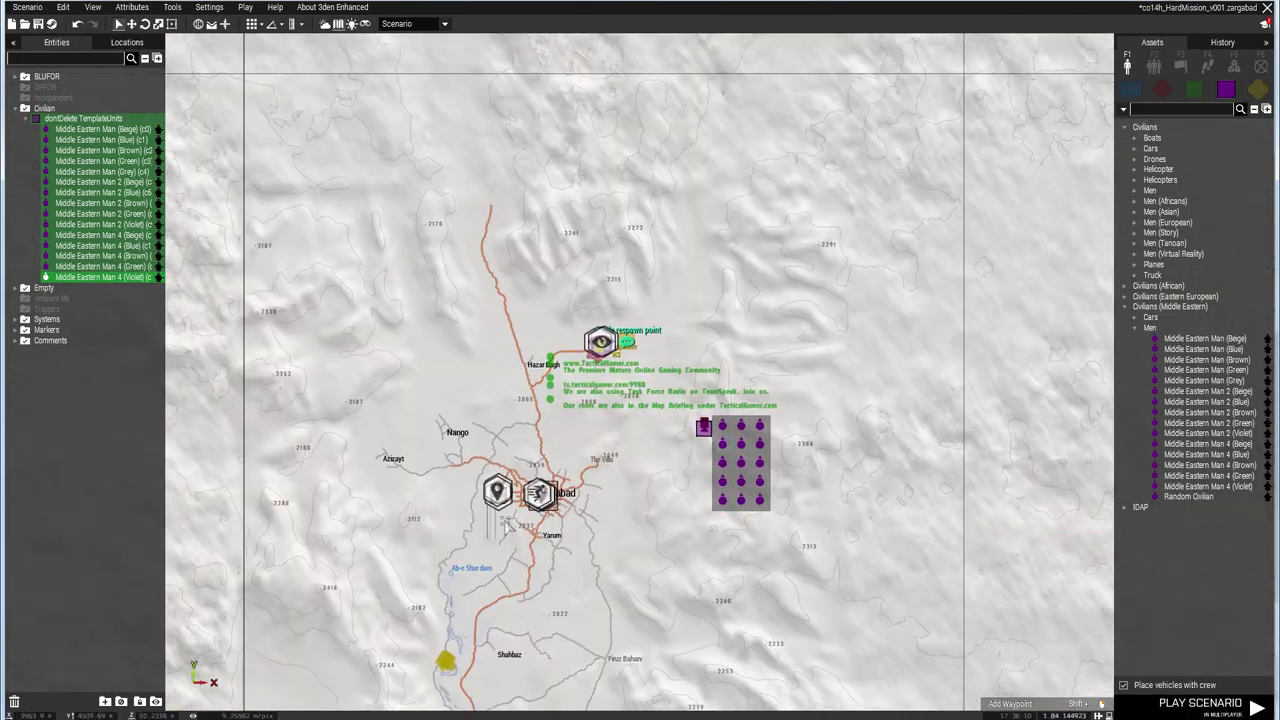
{"action": "scroll", "coordinate": [592, 470], "scroll_direction": "up", "scroll_amount": 8}
{"action": "scroll", "coordinate": [593, 467], "scroll_direction": "up", "scroll_amount": 4}
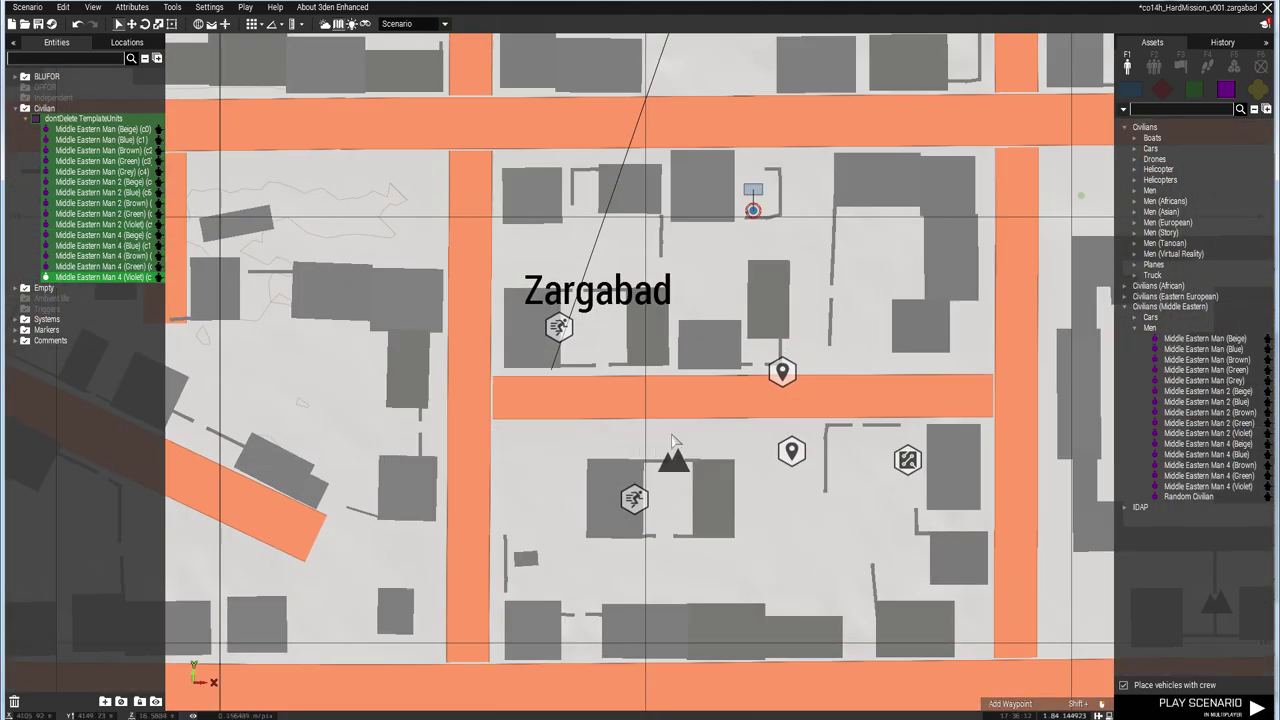
{"action": "left_click", "coordinate": [672, 436]}
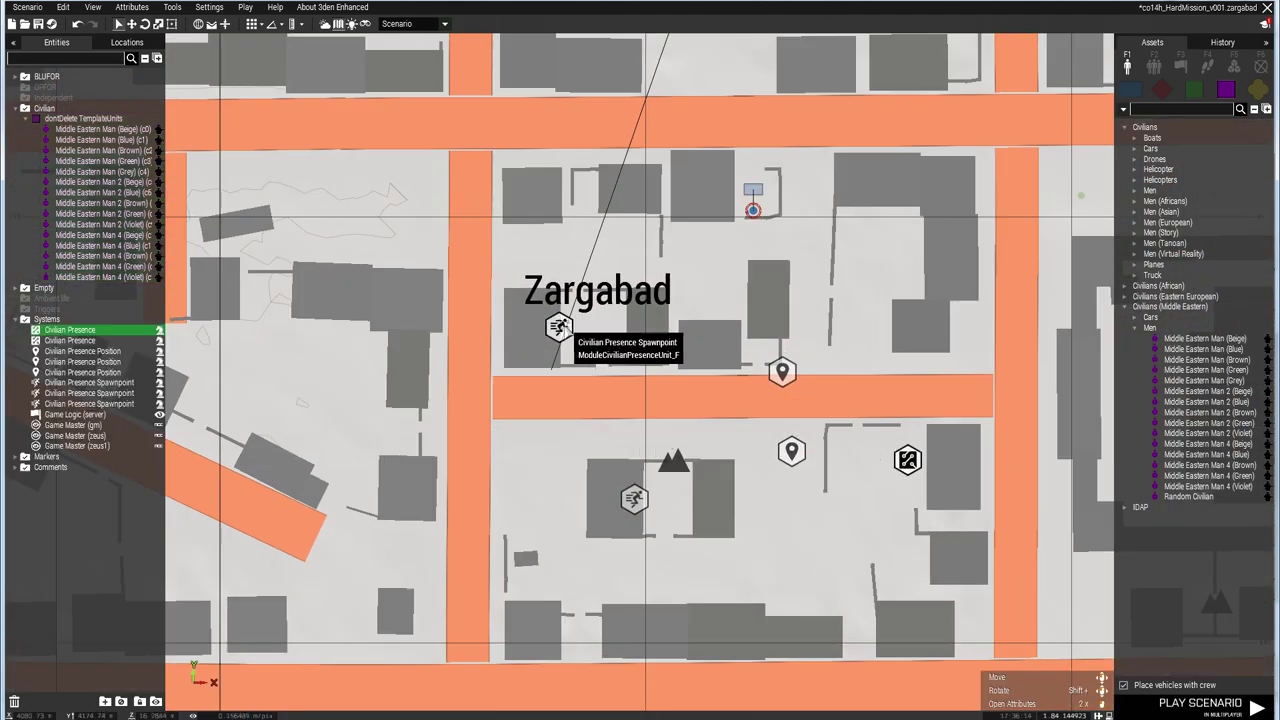
{"action": "scroll", "coordinate": [630, 495], "scroll_direction": "down", "scroll_amount": 3}
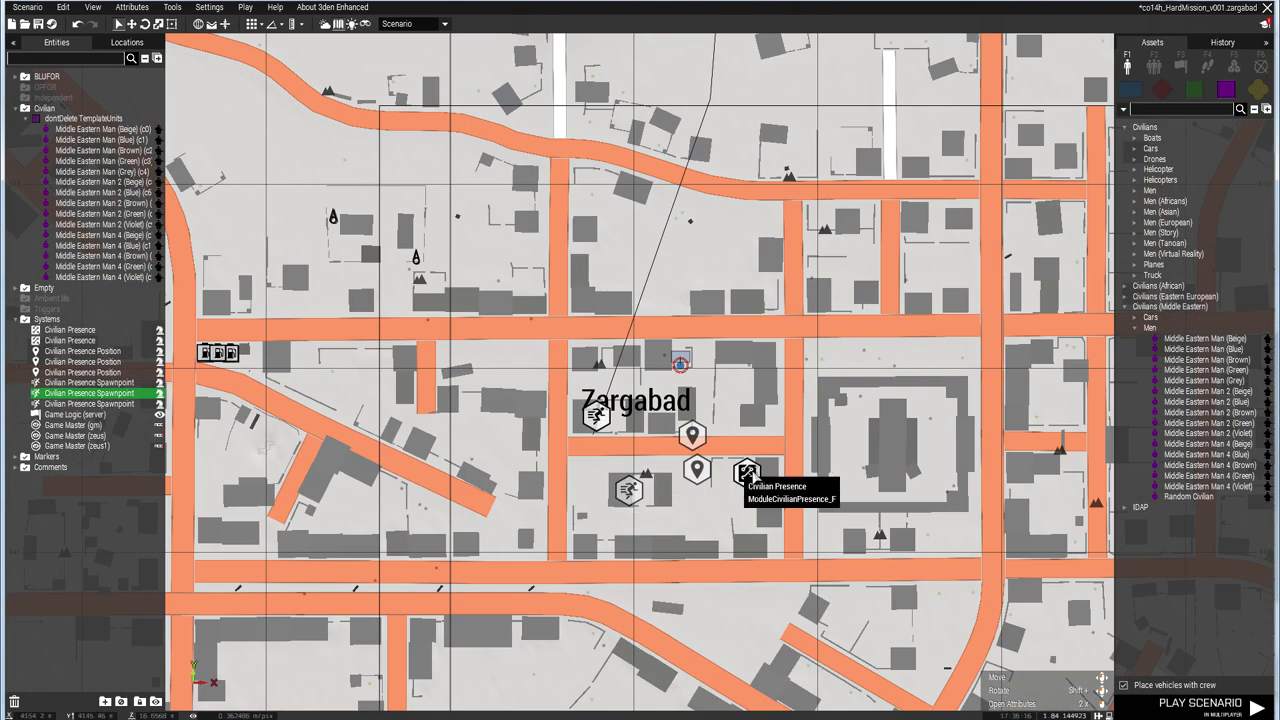
{"action": "scroll", "coordinate": [748, 475], "scroll_direction": "down", "scroll_amount": 2}
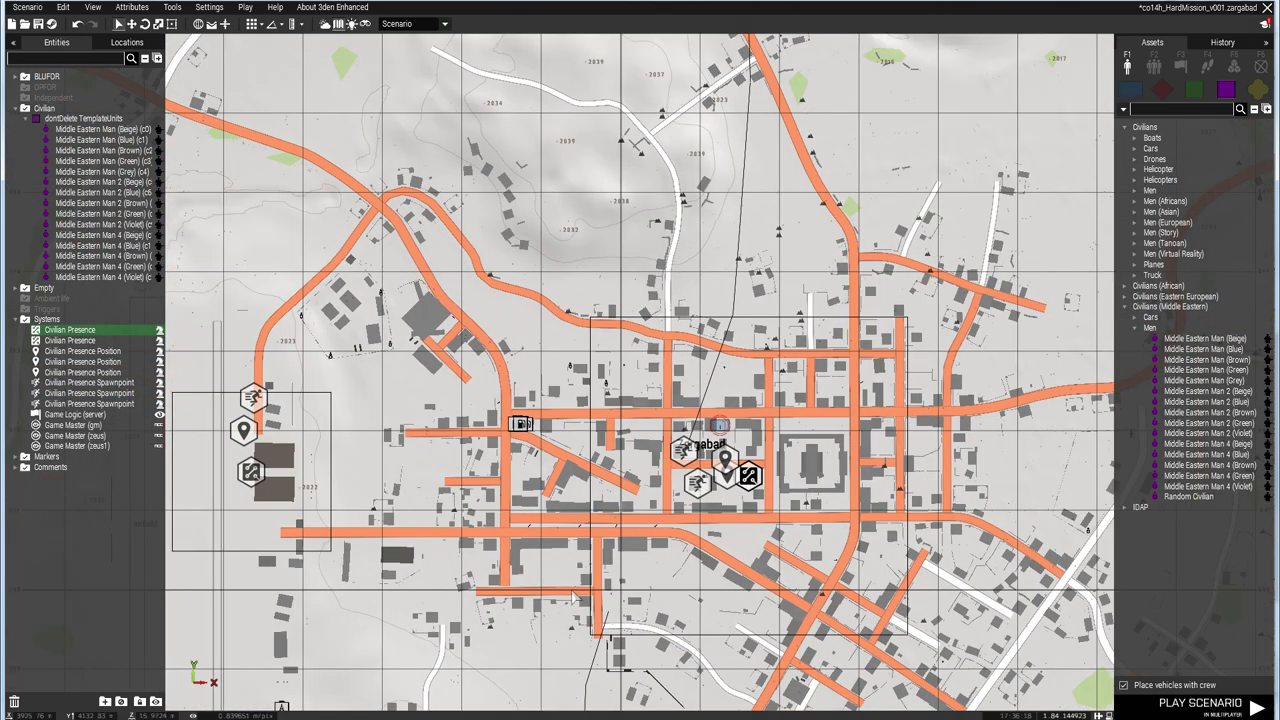
{"action": "scroll", "coordinate": [748, 465], "scroll_direction": "up", "scroll_amount": 5}
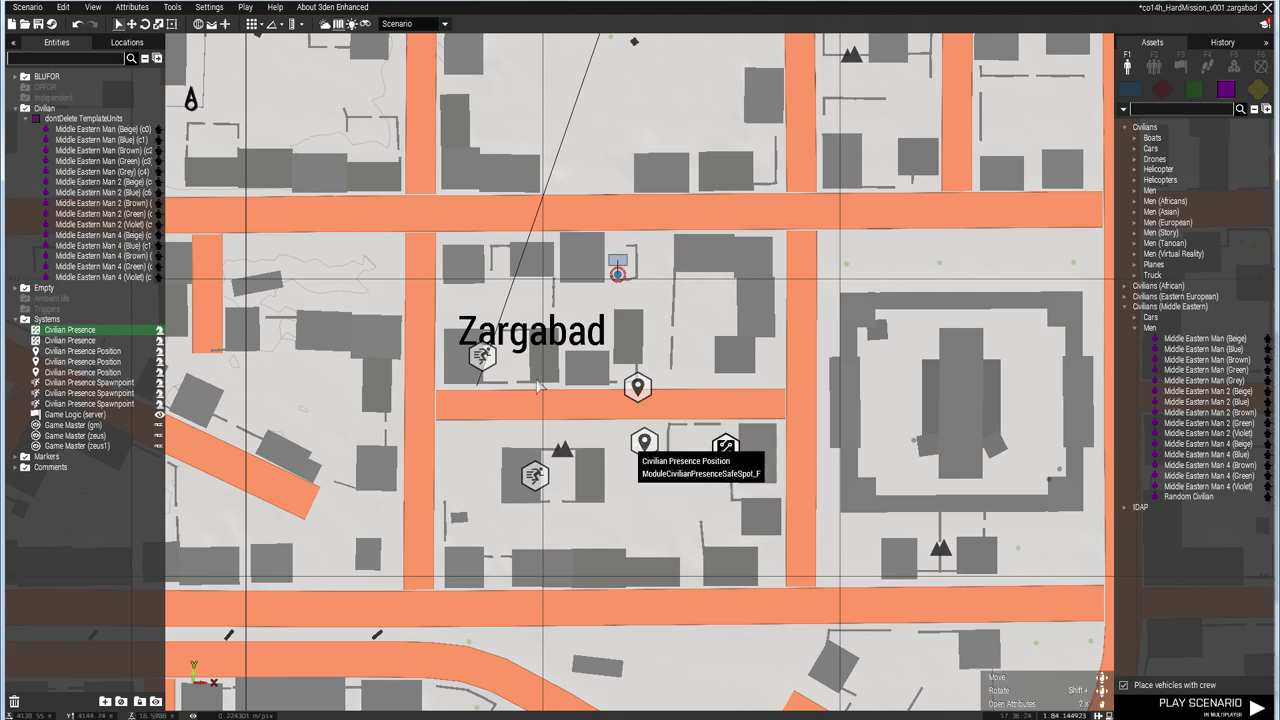
Open the Zargabad Civilian Presence module, inspect the script call in Code On Unit Created and close without changes.
{"action": "double_click", "coordinate": [727, 449]}
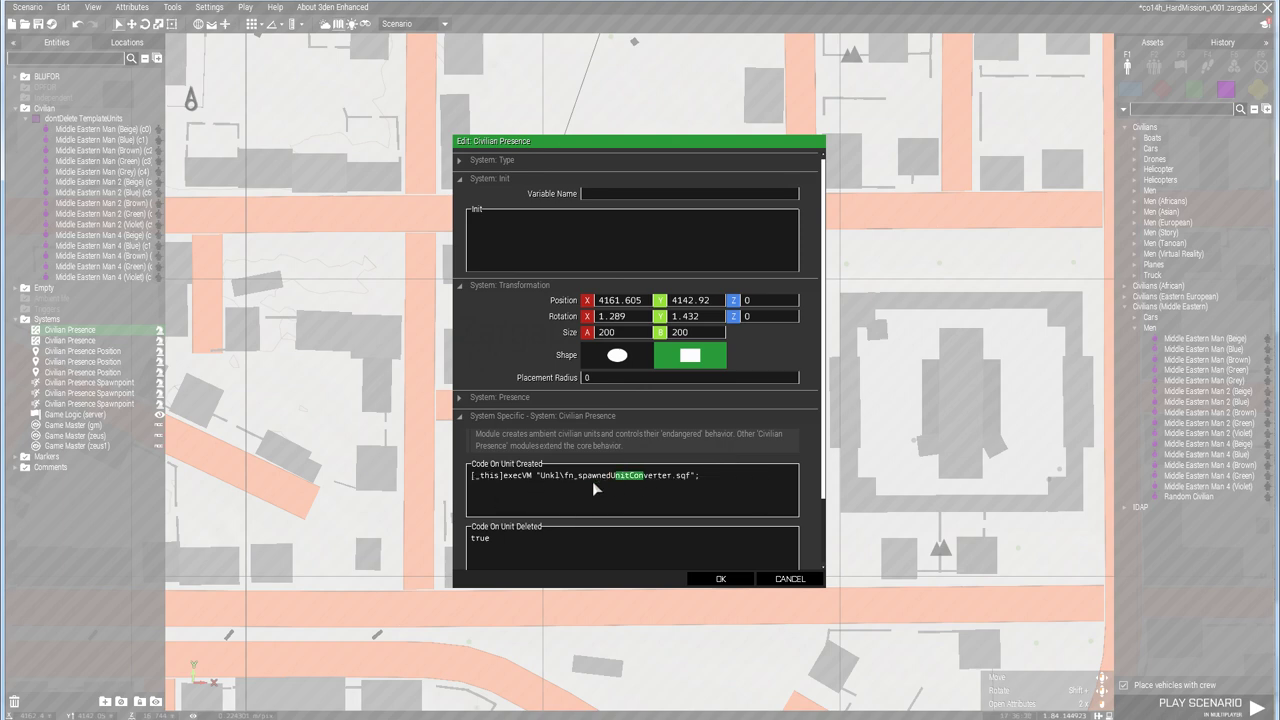
{"action": "left_click_drag", "start_coordinate": [583, 476], "coordinate": [632, 490]}
{"action": "left_click", "coordinate": [786, 579]}
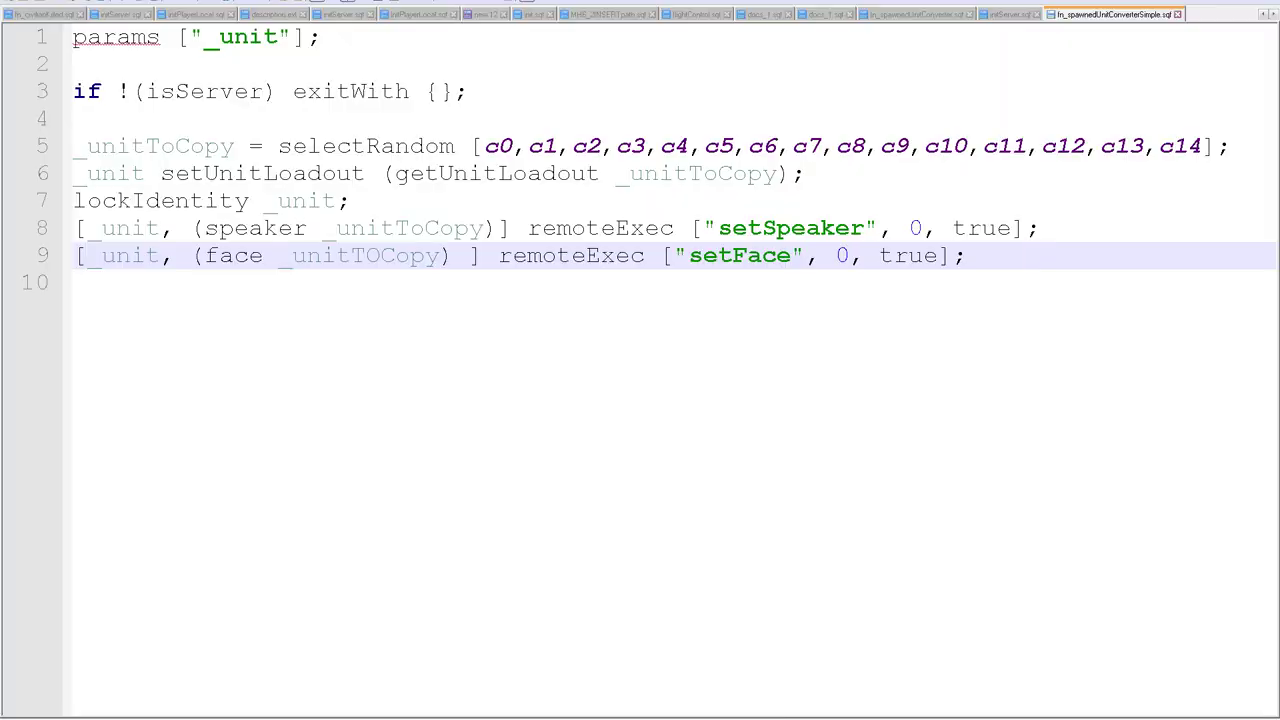
Examine the _unit parameter and the isServer exit check at the start of fn_spawnedUnitConverterSimple.sqf.
{"action": "left_click", "coordinate": [73, 64]}
{"action": "left_click_drag", "start_coordinate": [204, 37], "coordinate": [278, 37]}
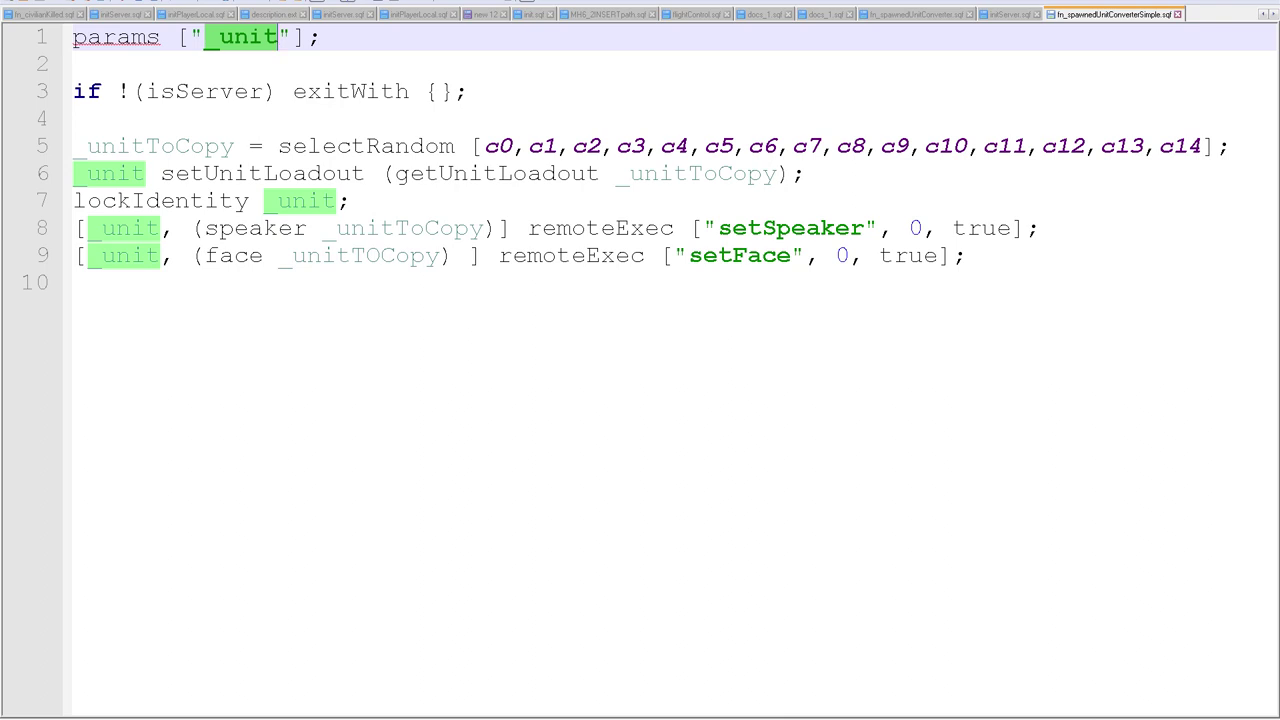
{"action": "left_click", "coordinate": [175, 92]}
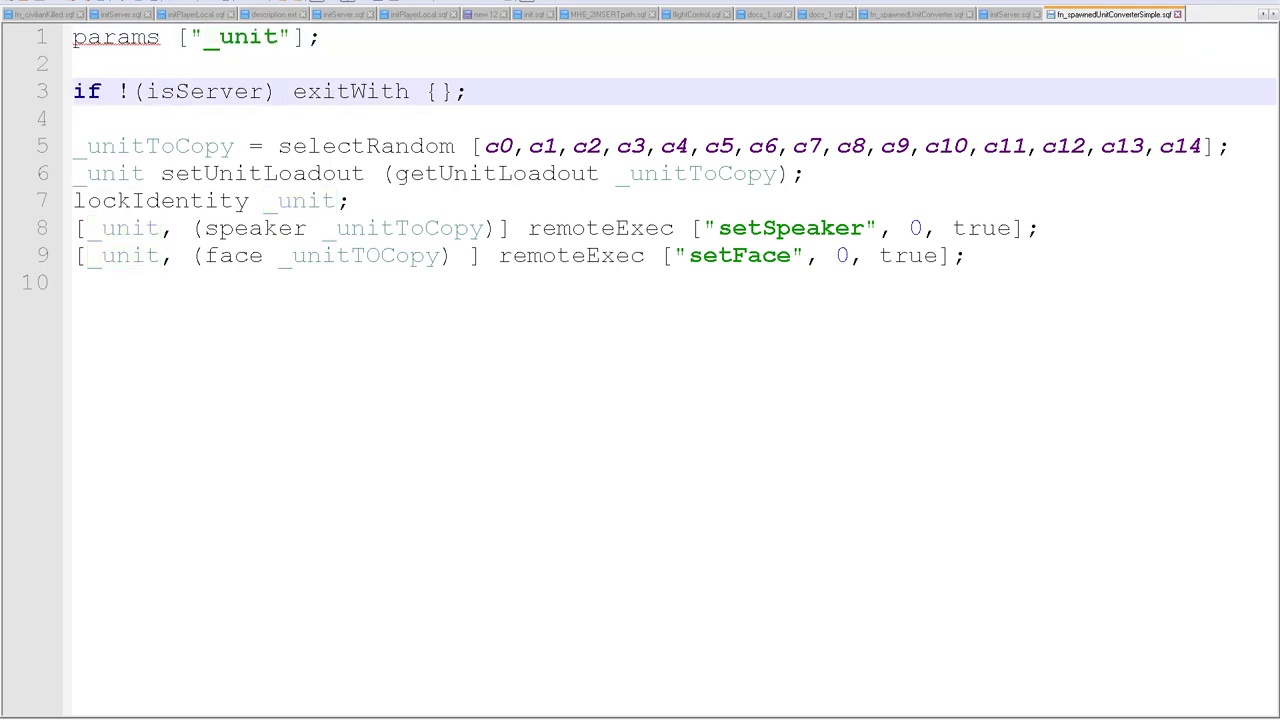
{"action": "key", "text": "shift+Right"}
{"action": "key", "text": "shift+Right"}
{"action": "key", "text": "shift+Right"}
{"action": "key", "text": "shift+Right"}
{"action": "key", "text": "shift+Right"}
{"action": "key", "text": "shift+Right"}
{"action": "key", "text": "shift+Right"}
{"action": "key", "text": "shift+Right"}
{"action": "key", "text": "shift+Right"}
{"action": "key", "text": "shift+Right"}
{"action": "key", "text": "shift+Right"}
{"action": "key", "text": "shift+Right"}
{"action": "key", "text": "shift+Right"}
{"action": "key", "text": "shift+Right"}
{"action": "key", "text": "shift+Right"}
{"action": "key", "text": "shift+Right"}
{"action": "key", "text": "shift+Right"}
{"action": "key", "text": "shift+Right"}
{"action": "key", "text": "shift+Right"}
{"action": "key", "text": "shift+Right"}
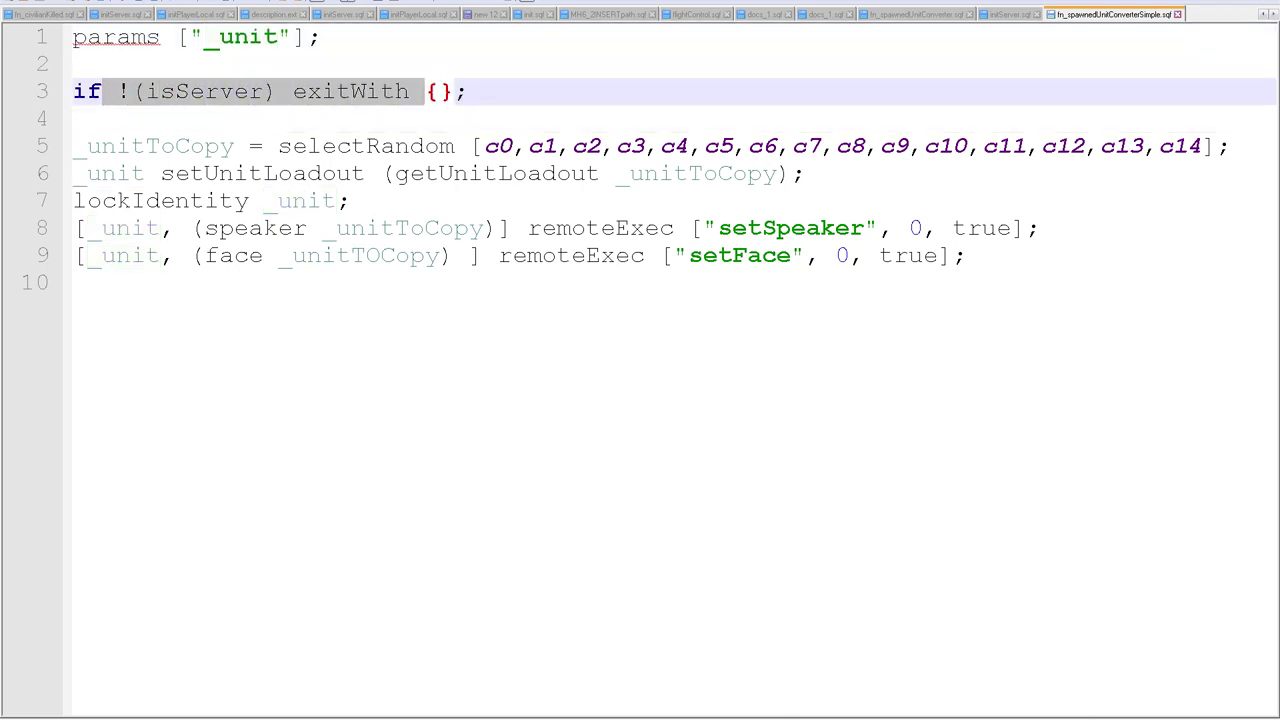
{"action": "left_click", "coordinate": [439, 92]}
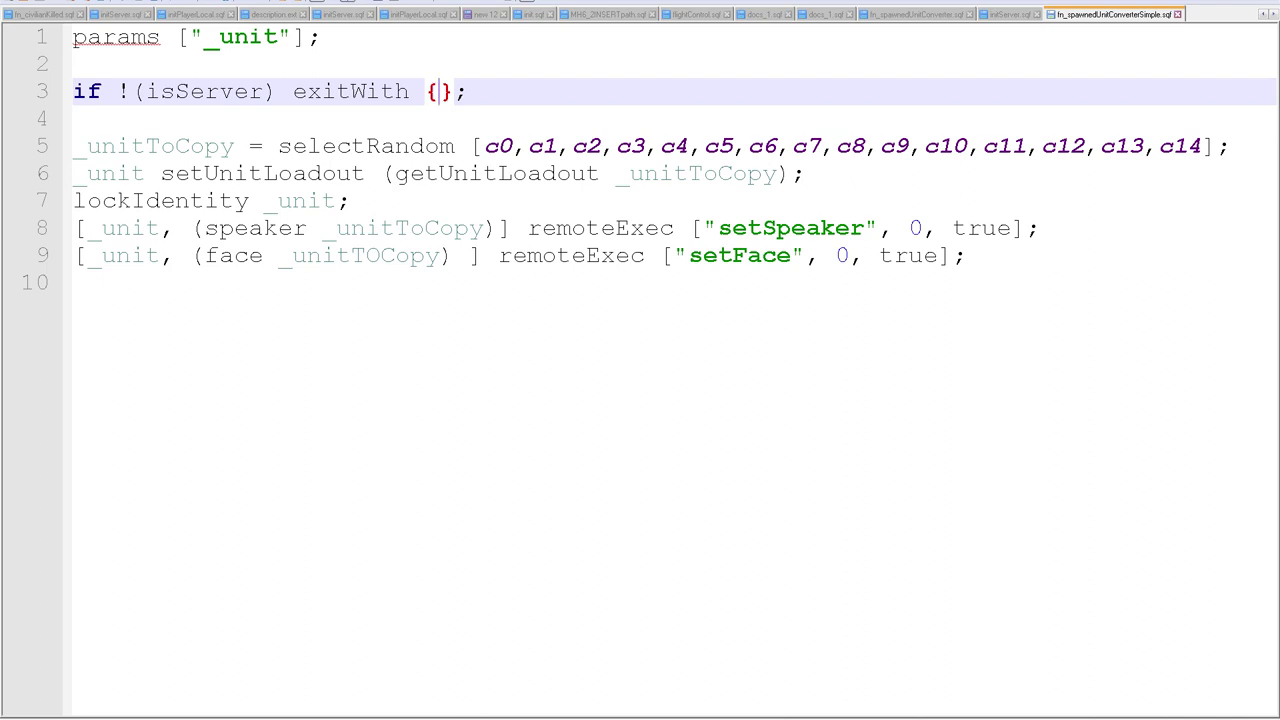
Review the script lines that pick a random template from c0 to c14 and copy its loadout.
{"action": "left_click_drag", "start_coordinate": [219, 146], "coordinate": [87, 146]}
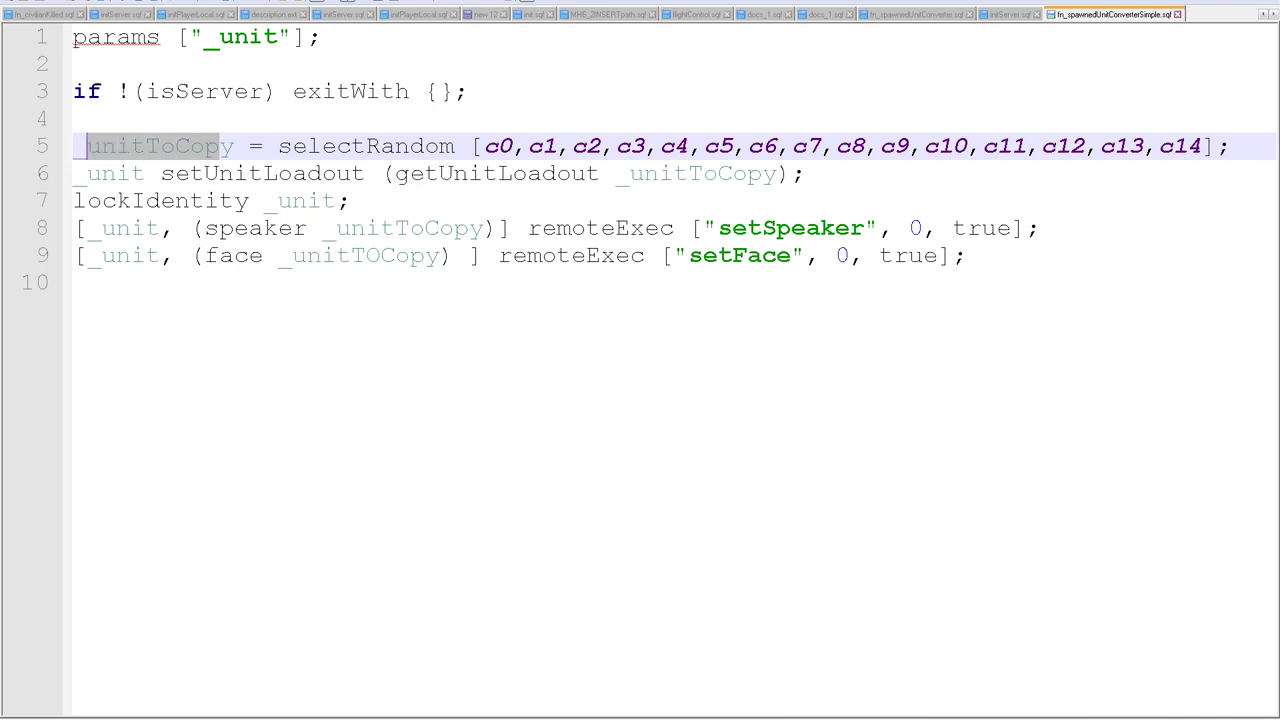
{"action": "left_click_drag", "start_coordinate": [484, 146], "coordinate": [1192, 146]}
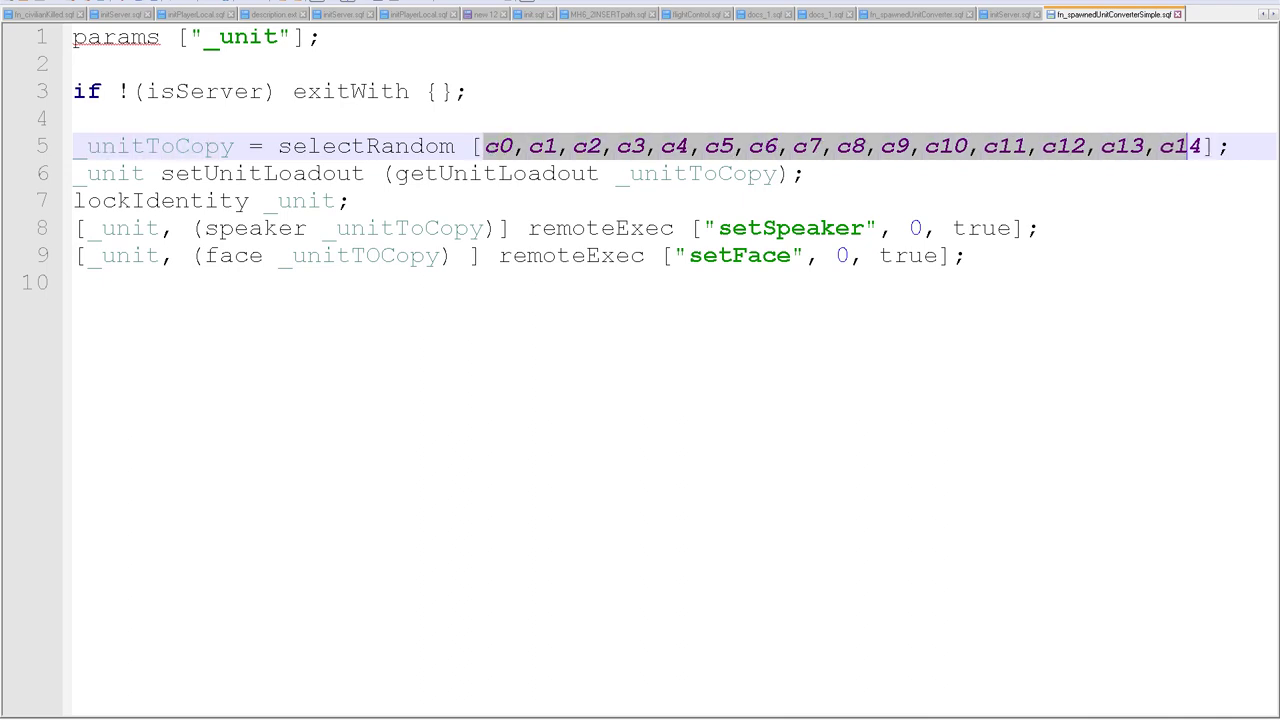
{"action": "left_click_drag", "start_coordinate": [1201, 146], "coordinate": [468, 146]}
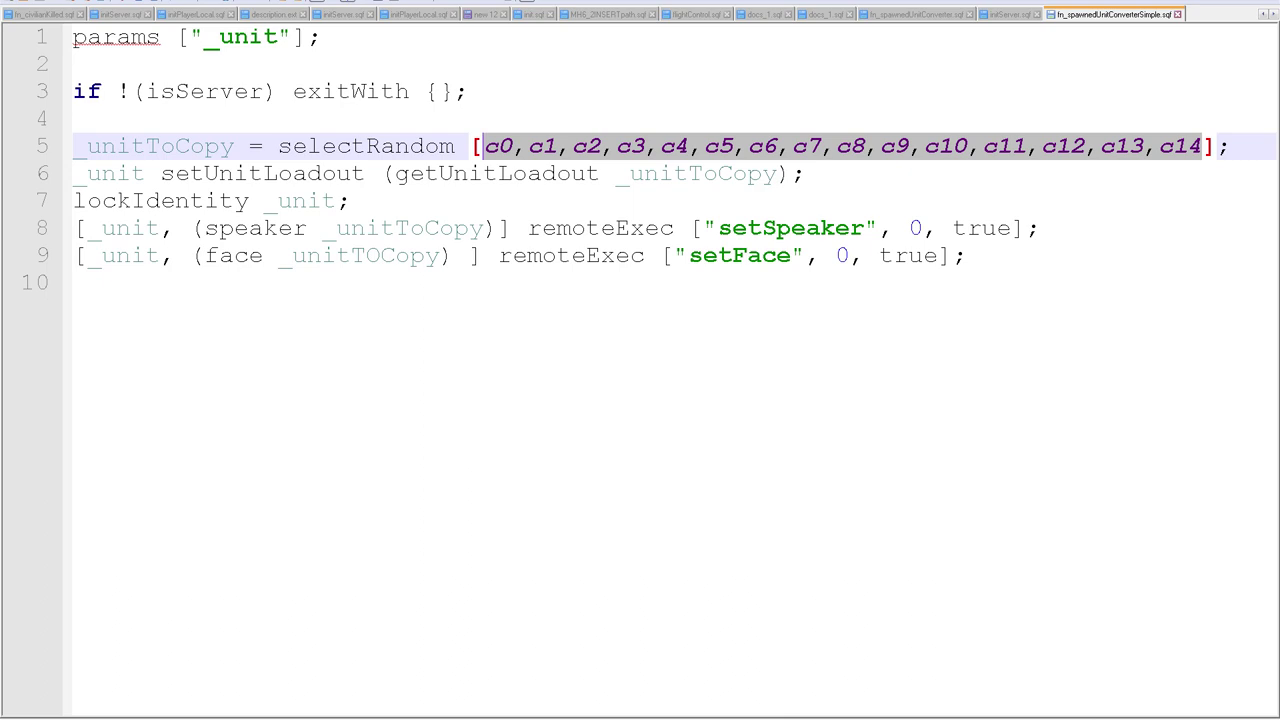
{"action": "left_click_drag", "start_coordinate": [190, 173], "coordinate": [658, 173]}
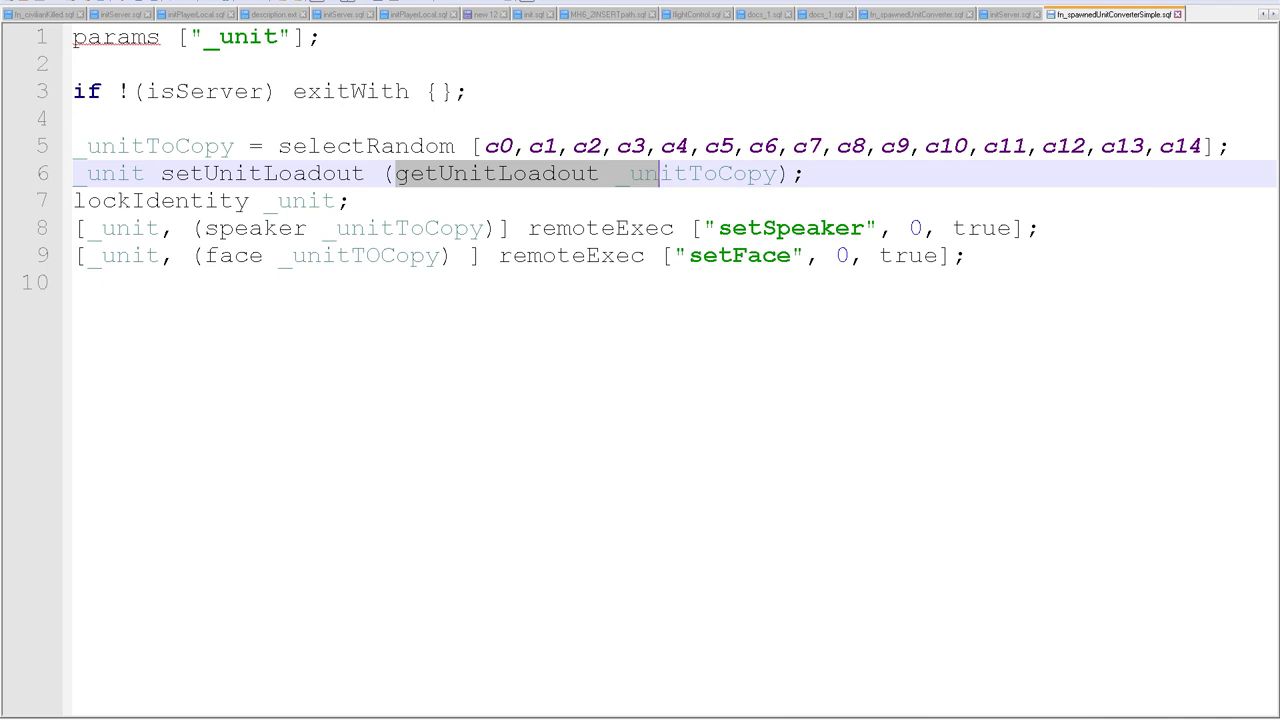
Review the lockIdentity line and the remoteExec lines that copy the template's speaker and face.
{"action": "left_click_drag", "start_coordinate": [278, 200], "coordinate": [336, 200]}
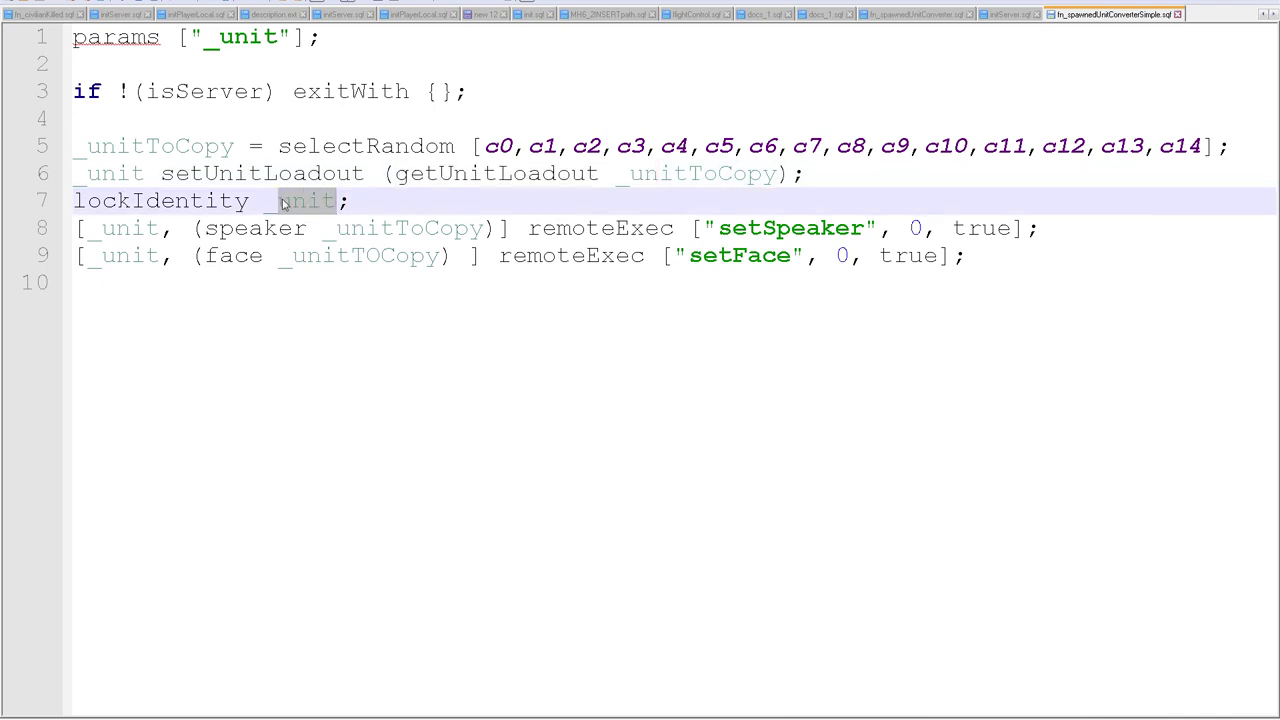
{"action": "left_click", "coordinate": [352, 201]}
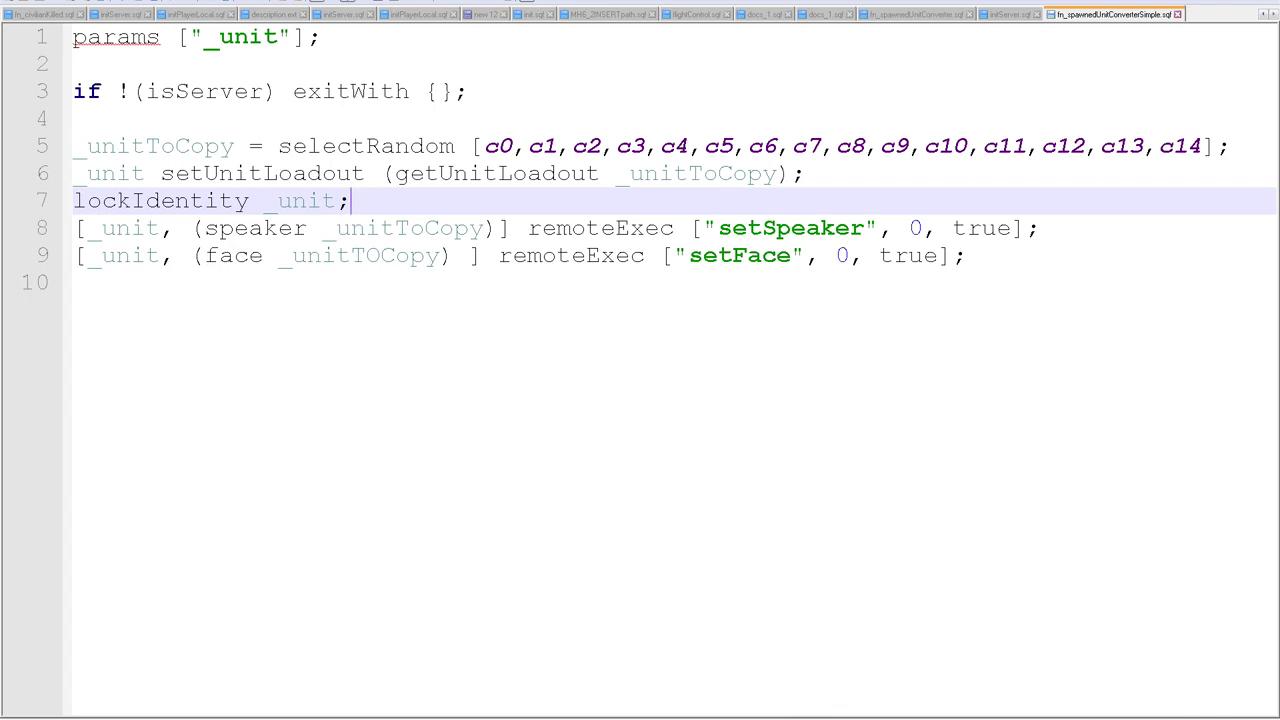
{"action": "left_click", "coordinate": [161, 229]}
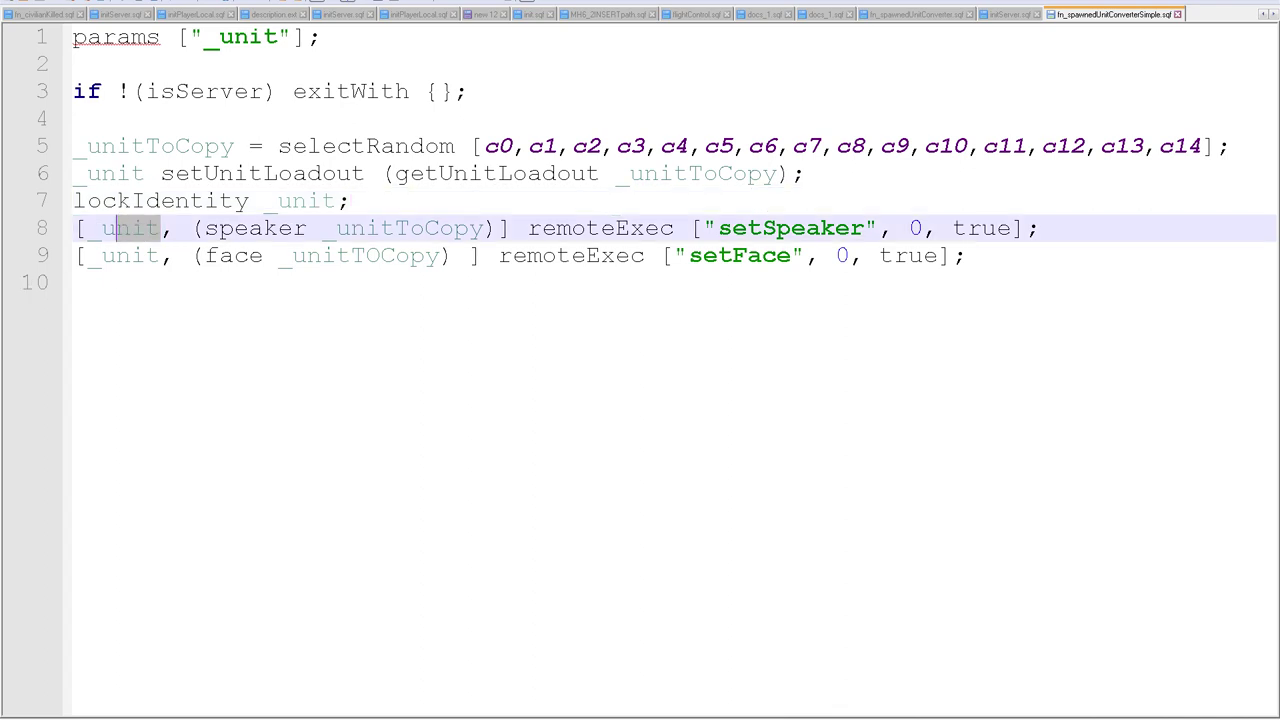
{"action": "left_click_drag", "start_coordinate": [218, 228], "coordinate": [455, 230]}
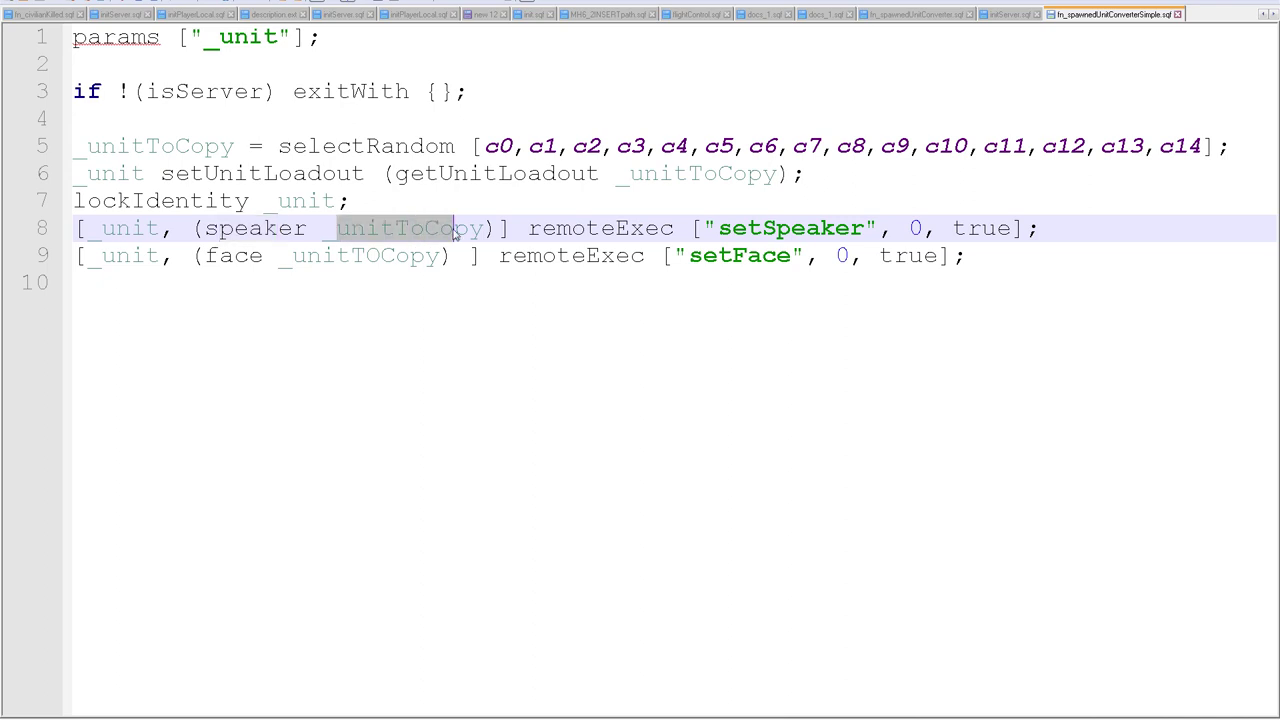
{"action": "left_click_drag", "start_coordinate": [514, 148], "coordinate": [530, 152]}
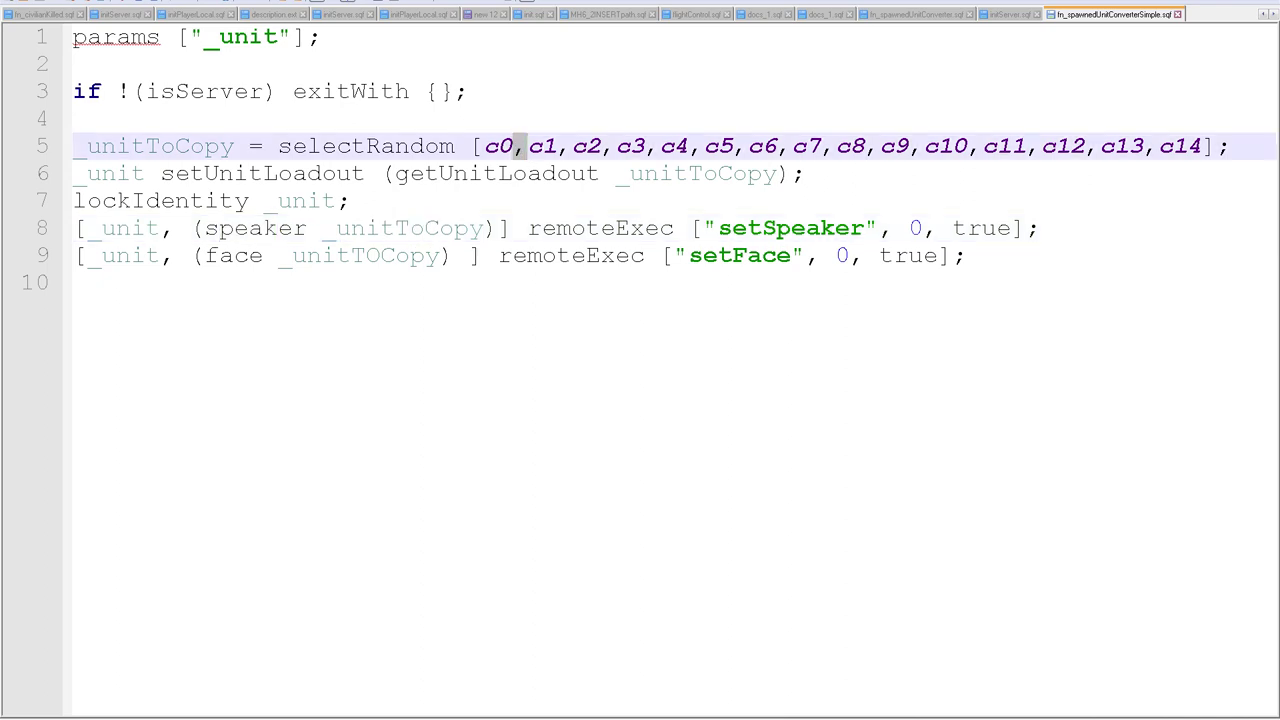
{"action": "left_click_drag", "start_coordinate": [542, 228], "coordinate": [615, 228]}
{"action": "left_click_drag", "start_coordinate": [719, 228], "coordinate": [792, 228]}
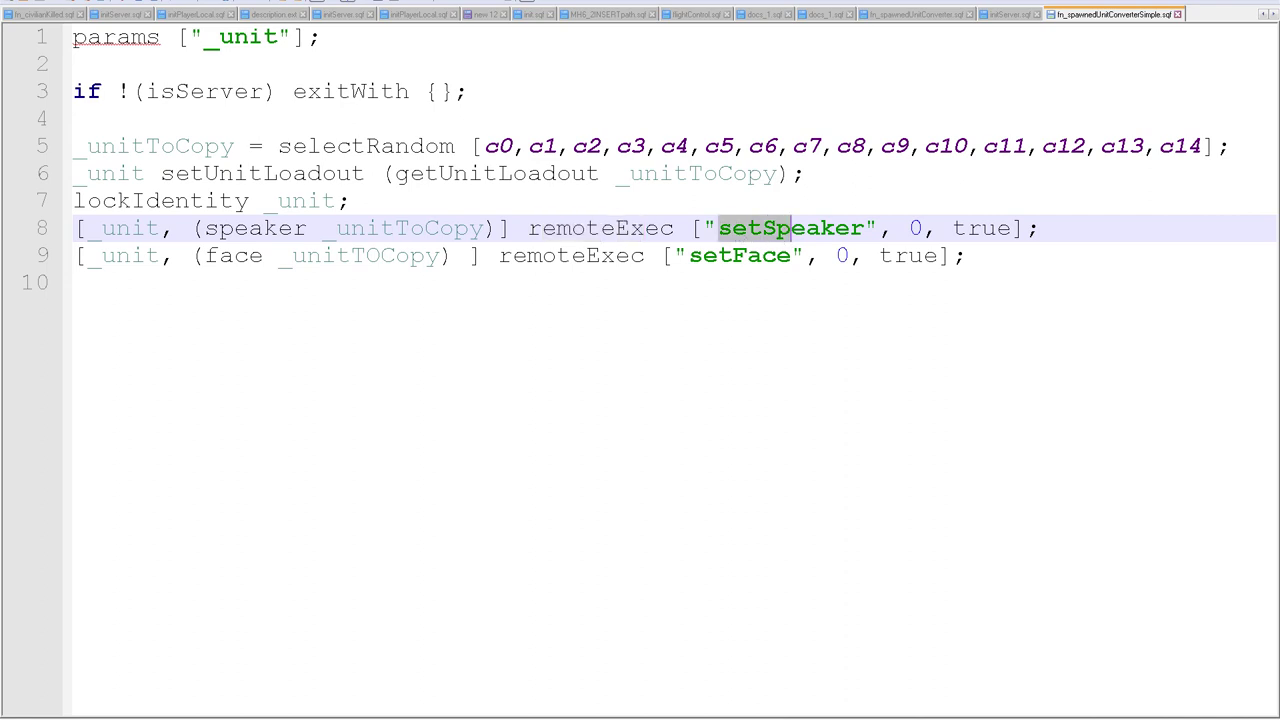
{"action": "left_click_drag", "start_coordinate": [220, 256], "coordinate": [263, 256]}
{"action": "left_click_drag", "start_coordinate": [703, 256], "coordinate": [761, 256]}
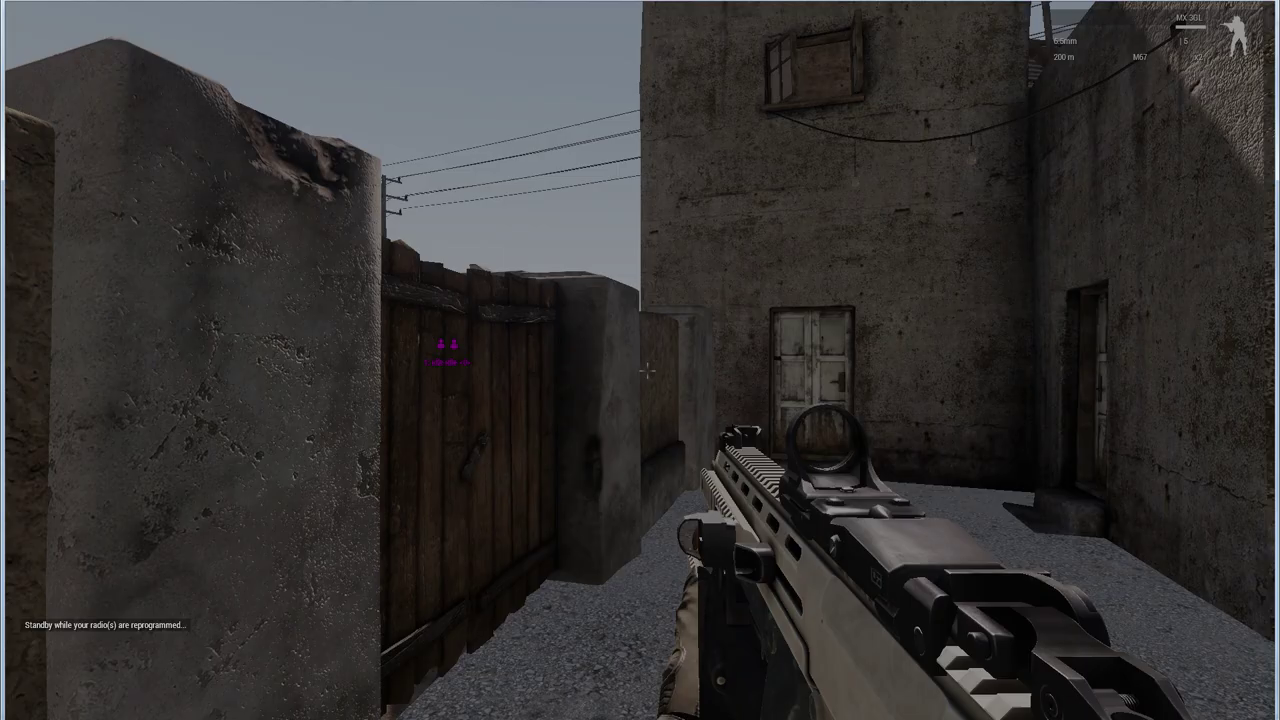
Open the Zeus interface in the running mission and examine the clothing of the spawned civilians along the road.
{"action": "key", "text": "y"}
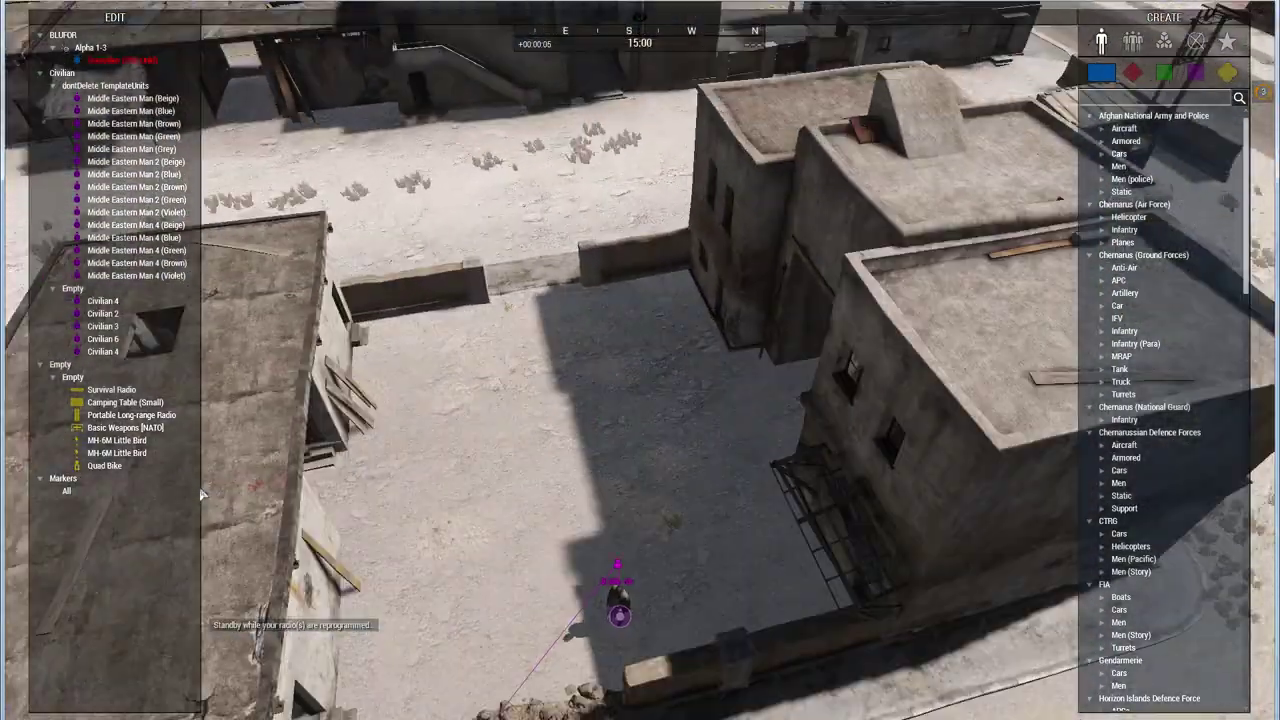
{"action": "key", "text": "z"}
{"action": "right_click_drag", "start_coordinate": [200, 494], "coordinate": [432, 419]}
{"action": "key", "text": "d"}
{"action": "key", "text": "a"}
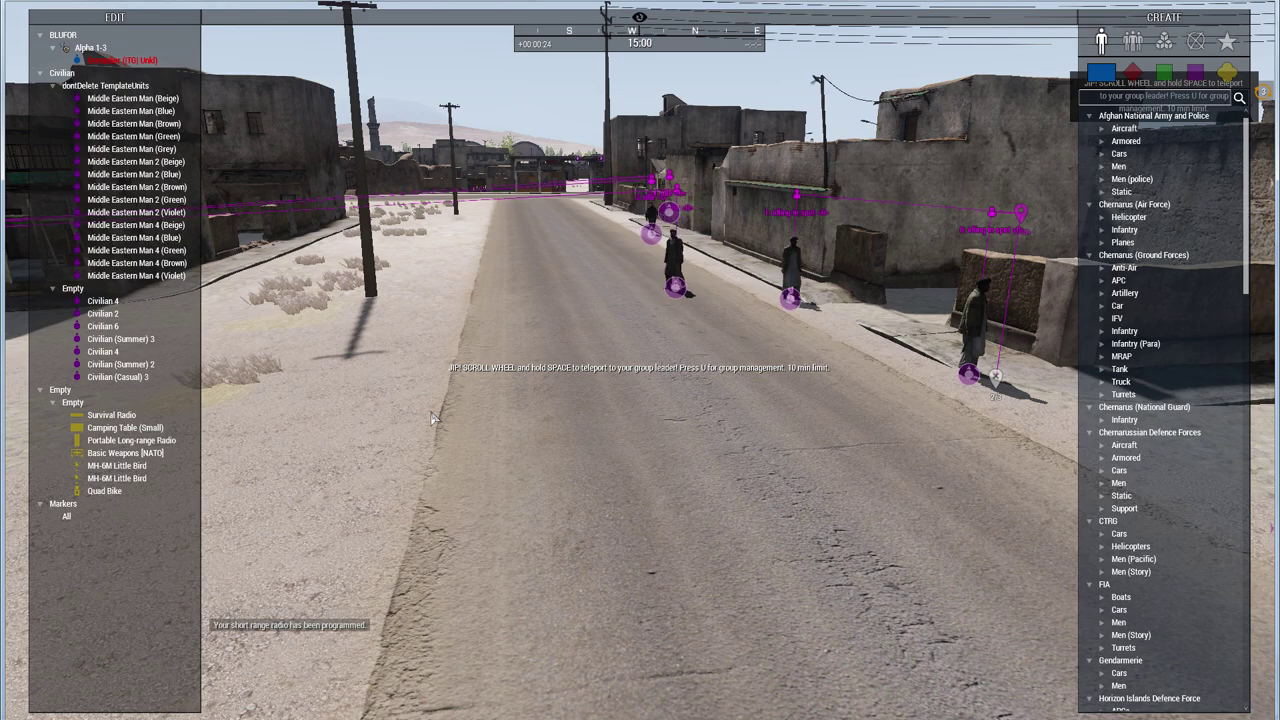
{"action": "right_click_drag", "start_coordinate": [432, 420], "coordinate": [487, 430]}
{"action": "key", "text": "w"}
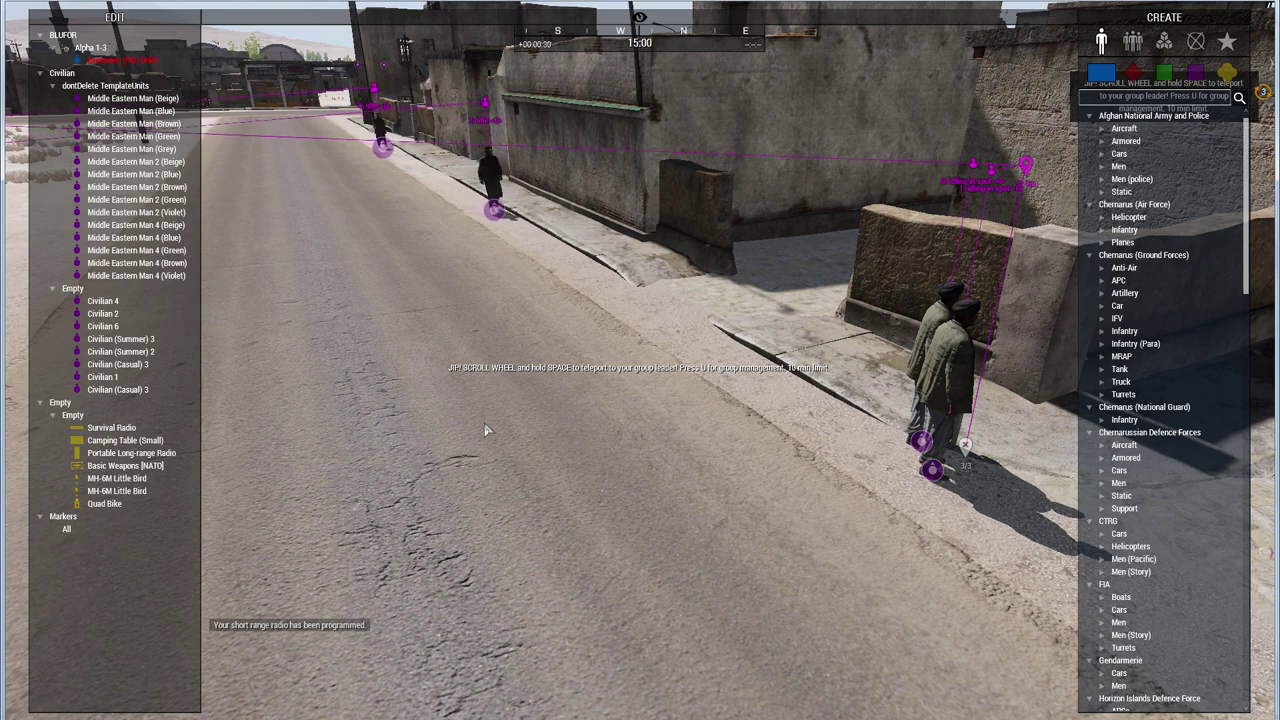
{"action": "key", "text": "w"}
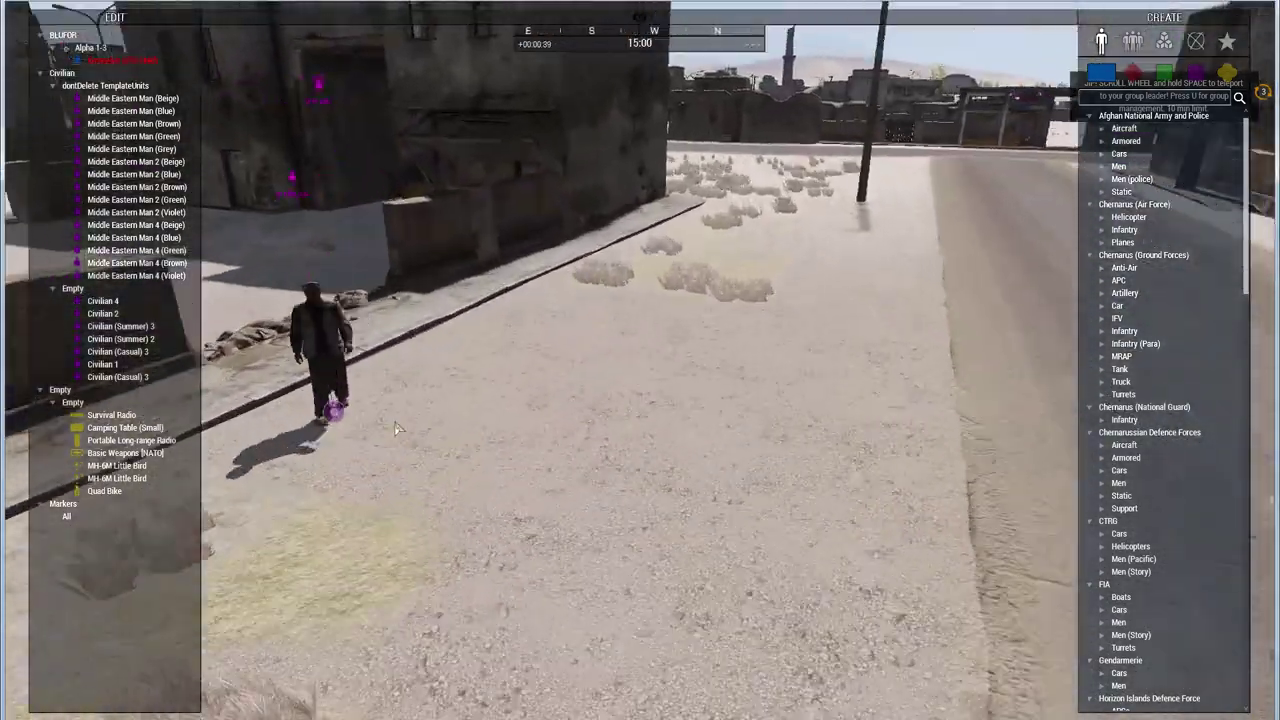
Follow the spawned civilians past the roadside buildings and check their outfits from several viewpoints.
{"action": "key", "text": "w"}
{"action": "mouse_move", "coordinate": [397, 429]}
{"action": "right_mouse_down"}
{"action": "mouse_move", "coordinate": [305, 437]}
{"action": "mouse_move", "coordinate": [861, 407]}
{"action": "mouse_move", "coordinate": [655, 402]}
{"action": "mouse_move", "coordinate": [1066, 403]}
{"action": "mouse_move", "coordinate": [449, 410]}
{"action": "mouse_move", "coordinate": [650, 402]}
{"action": "mouse_move", "coordinate": [628, 424]}
{"action": "mouse_move", "coordinate": [1000, 450]}
{"action": "mouse_move", "coordinate": [929, 463]}
{"action": "mouse_move", "coordinate": [905, 445]}
{"action": "right_mouse_up"}
{"action": "key", "text": "s"}
{"action": "key", "text": "w"}
{"action": "key", "text": "d"}
{"action": "key", "text": "d"}
{"action": "key", "text": "s"}
{"action": "key", "text": "w"}
{"action": "key", "text": "q"}
{"action": "key", "text": "w"}
{"action": "key", "text": "d"}
{"action": "key", "text": "a"}
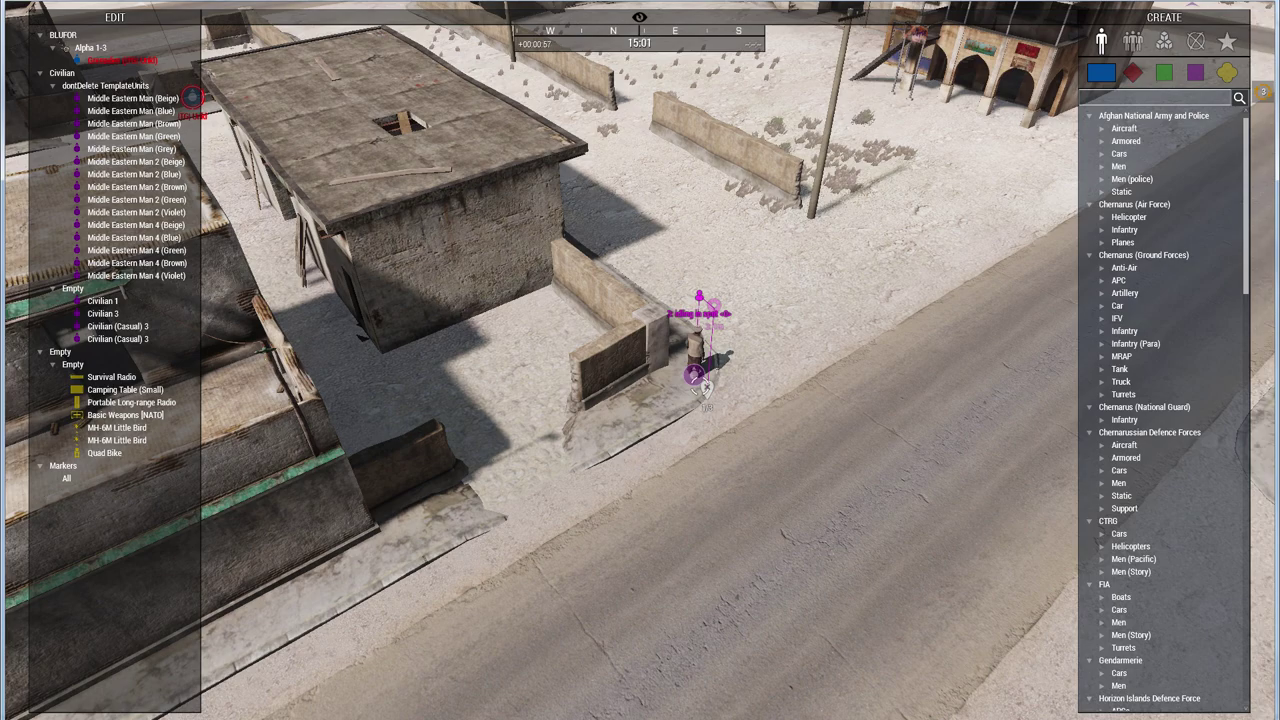
Survey the street from above to observe the civilians walking between their spawnpoints and positions.
{"action": "right_click_drag", "start_coordinate": [659, 434], "coordinate": [433, 575]}
{"action": "key", "text": "z"}
{"action": "key", "text": "w"}
{"action": "key", "text": "s"}
{"action": "key", "text": "q"}
{"action": "key", "text": "s"}
{"action": "key", "text": "s"}
{"action": "key", "text": "w"}
{"action": "key", "text": "w"}
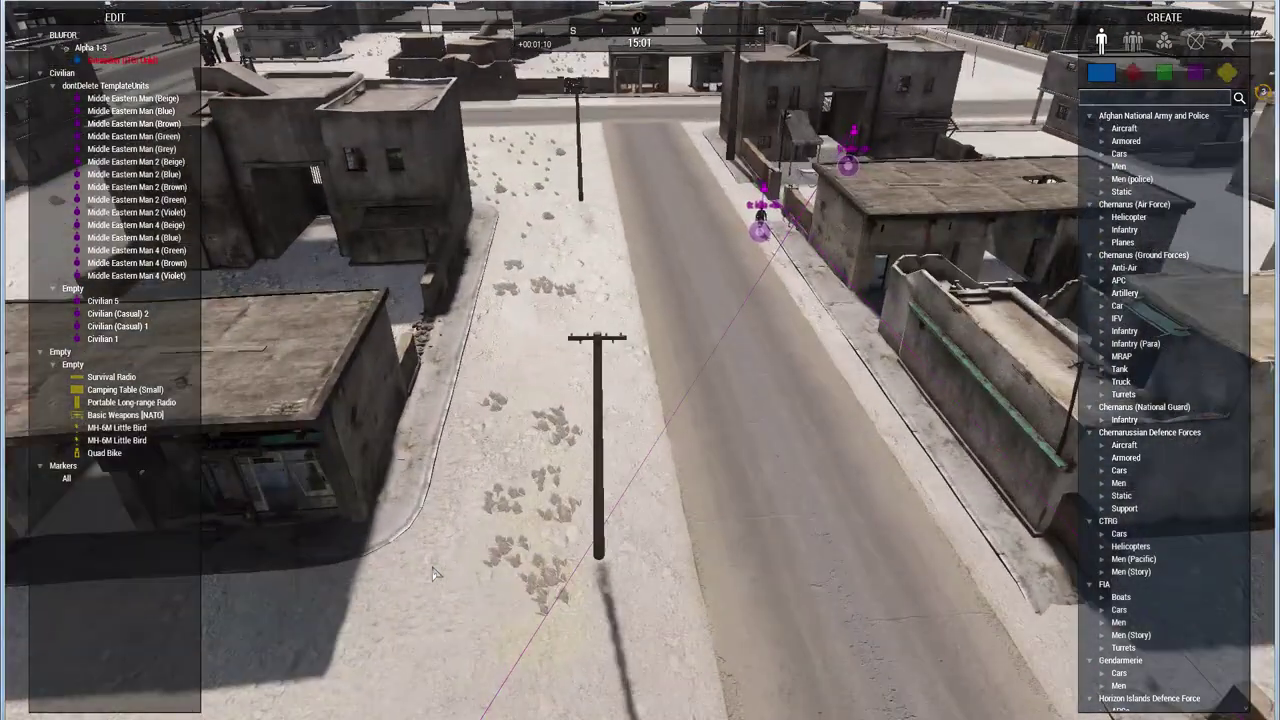
Delete the spawned civilians walking beside the road to test whether replacements spawn.
{"action": "left_click", "coordinate": [784, 269]}
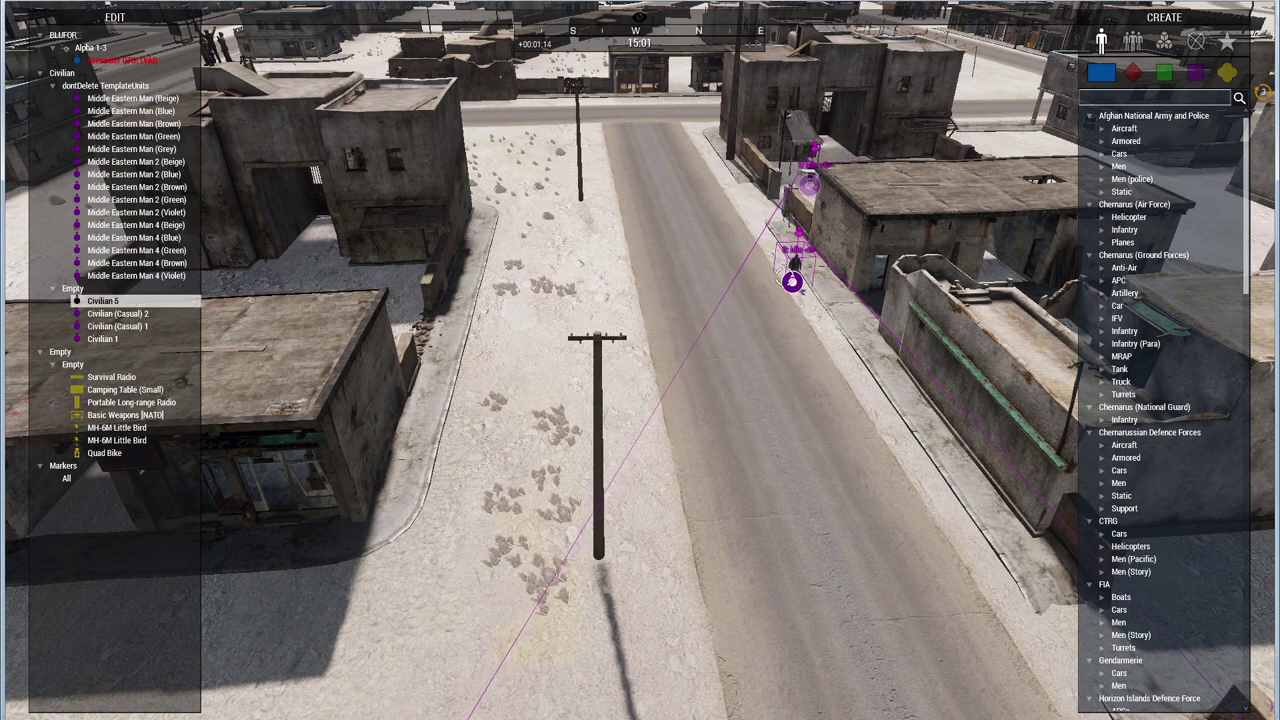
{"action": "key", "text": "w"}
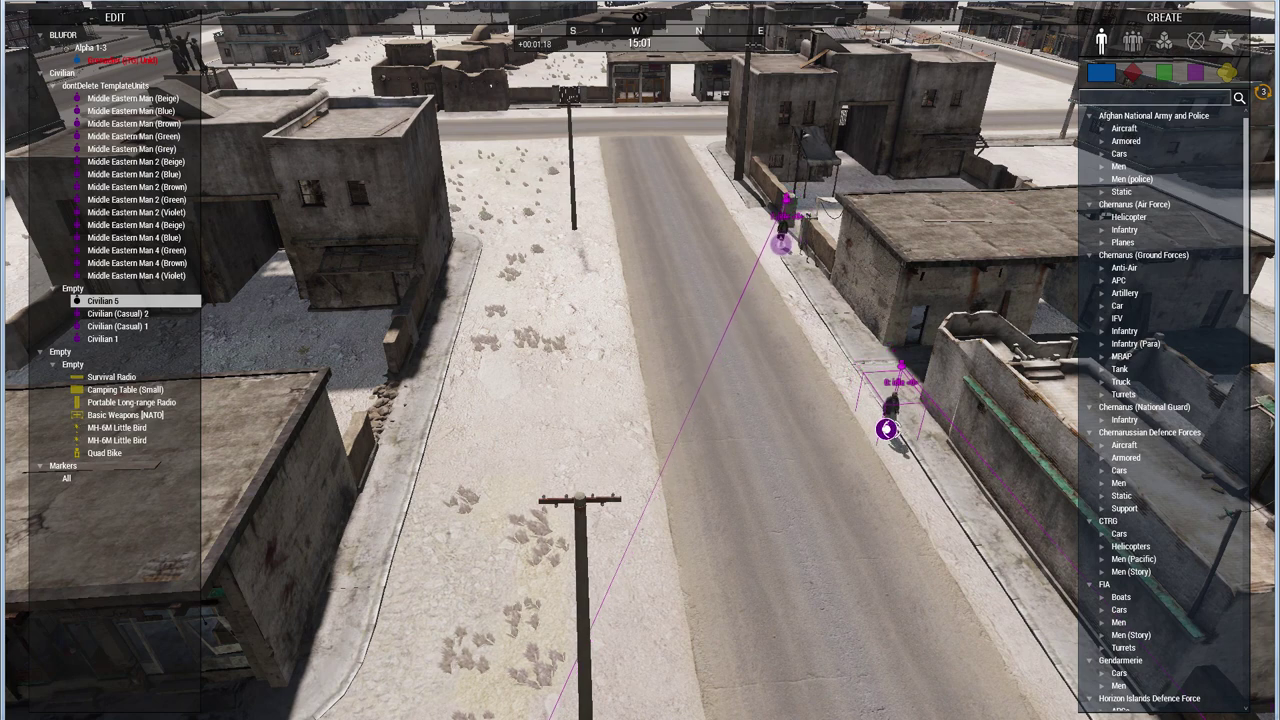
{"action": "key", "text": "Delete"}
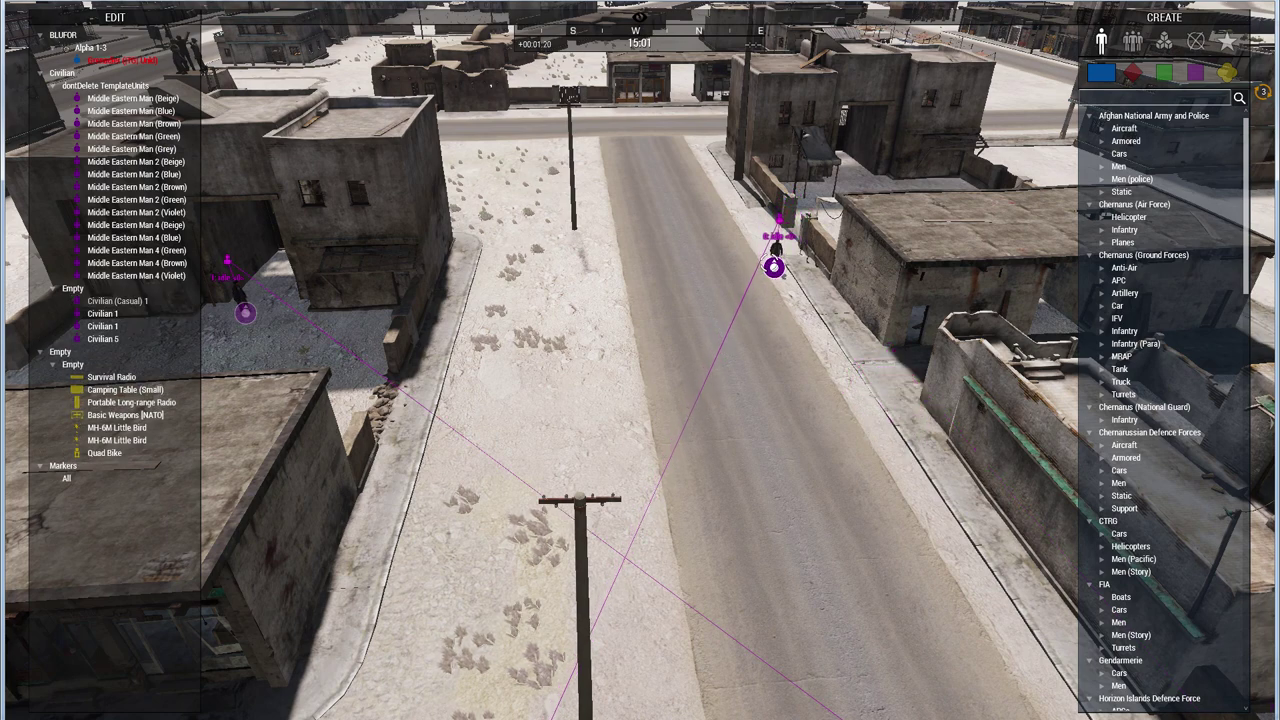
{"action": "left_click", "coordinate": [774, 266]}
{"action": "key", "text": "Delete"}
{"action": "key", "text": "Delete"}
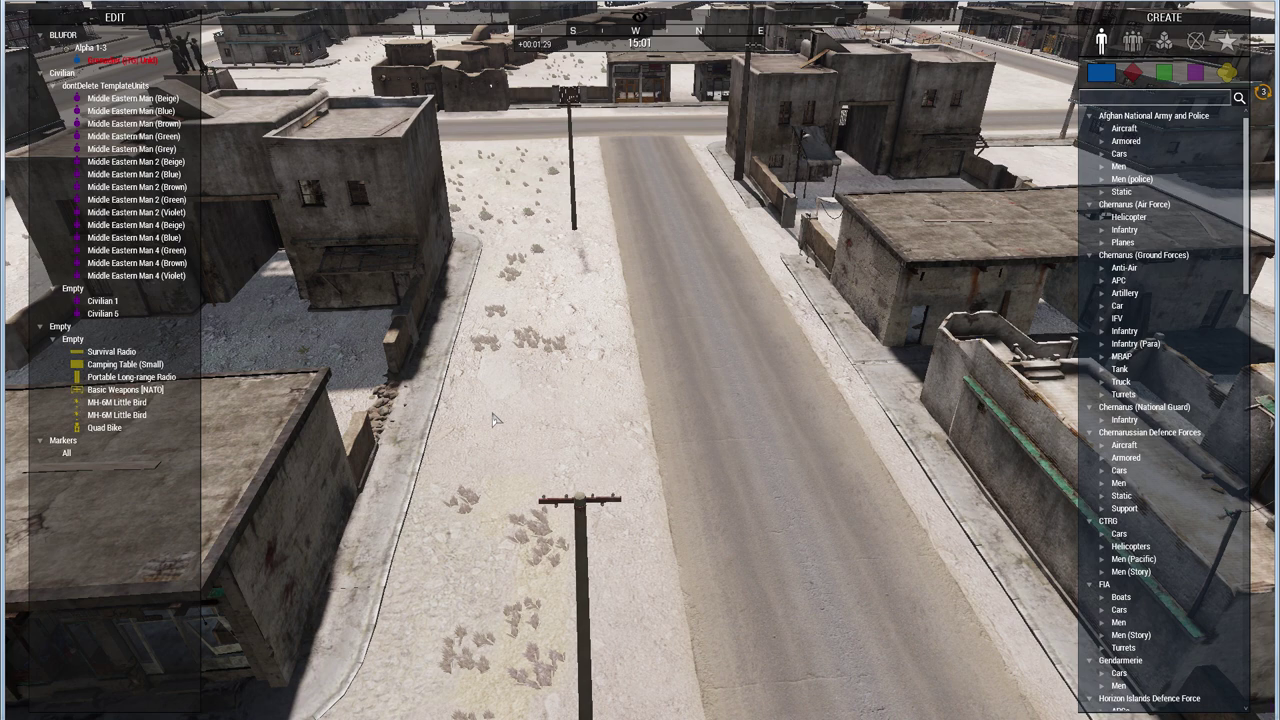
{"action": "key", "text": "ctrl+z"}
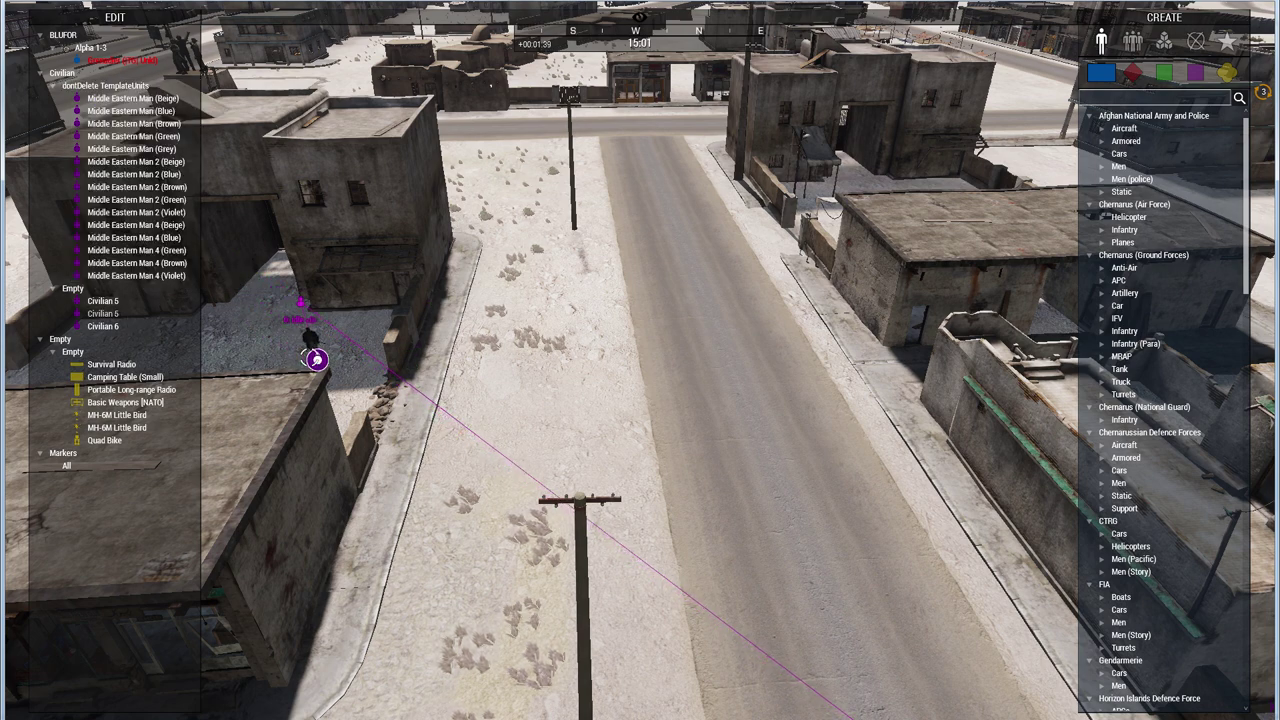
Inspect the newly spawned civilians near the roadside walls and view their routes from above.
{"action": "scroll", "coordinate": [317, 357], "scroll_direction": "up", "scroll_amount": 5}
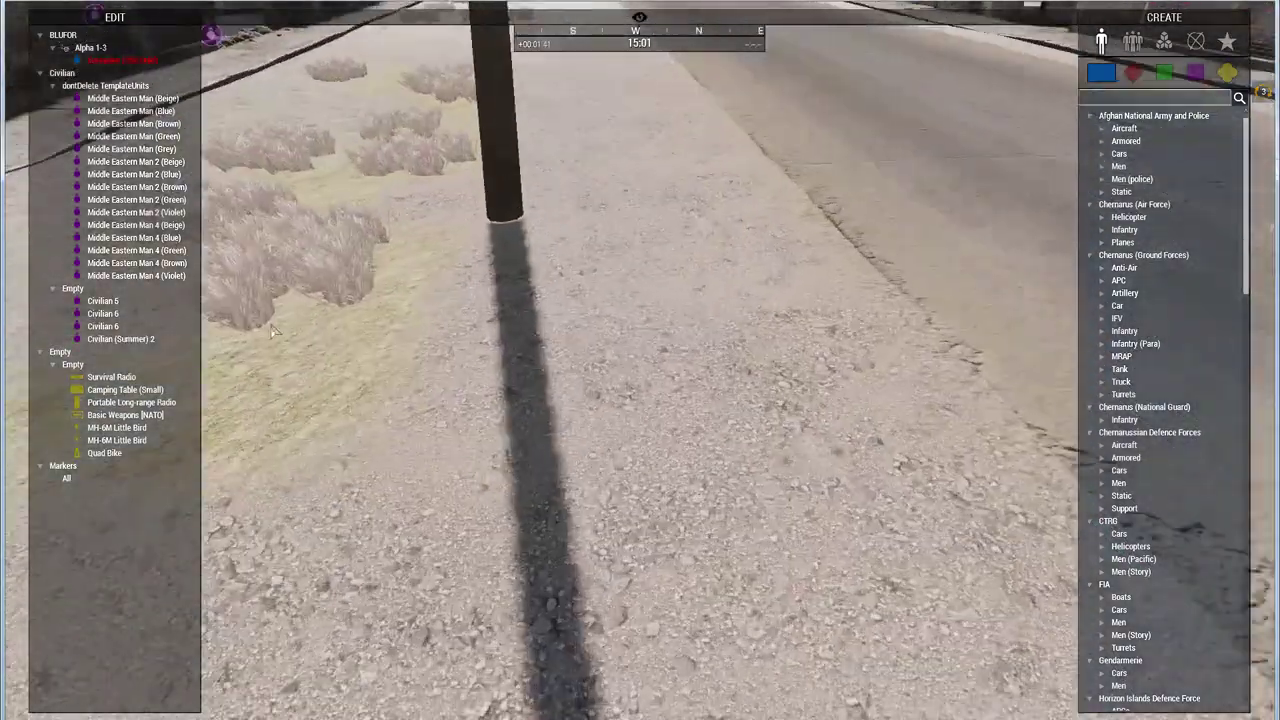
{"action": "right_click_drag", "start_coordinate": [317, 357], "coordinate": [275, 350]}
{"action": "key", "text": "w"}
{"action": "key", "text": "q"}
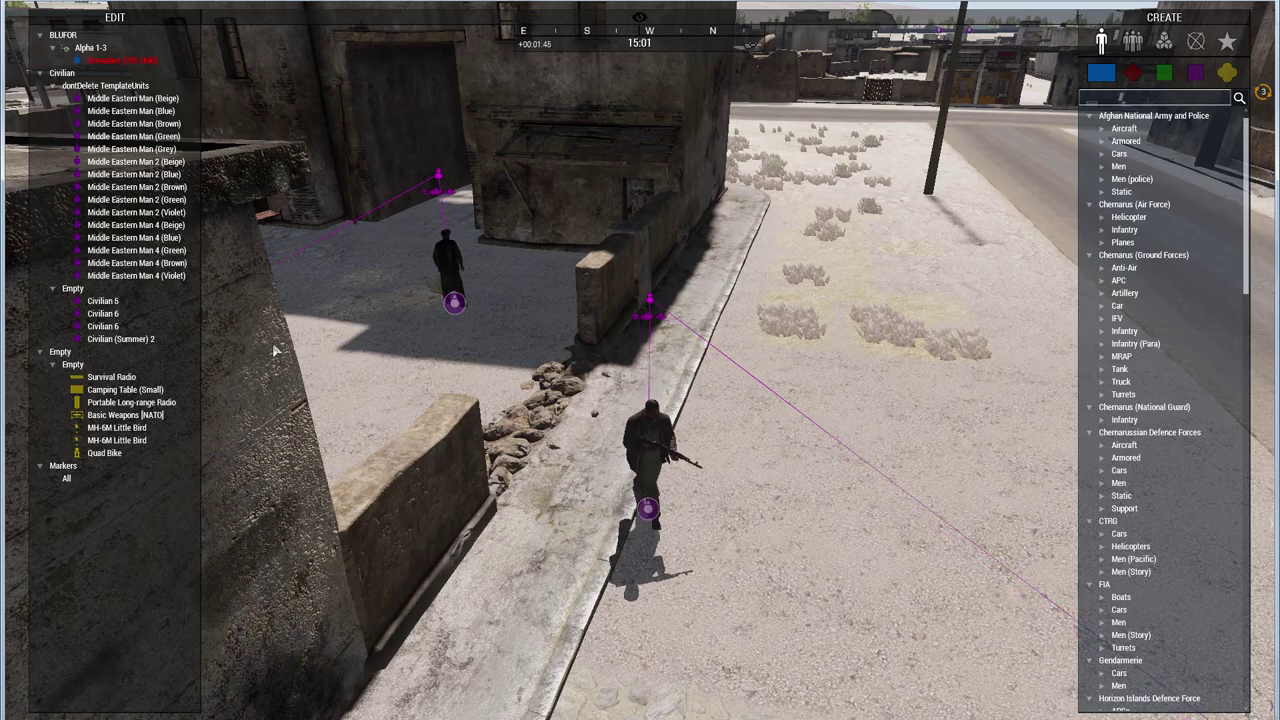
{"action": "key", "text": "s"}
{"action": "key", "text": "q"}
{"action": "right_click_drag", "start_coordinate": [277, 350], "coordinate": [329, 380]}
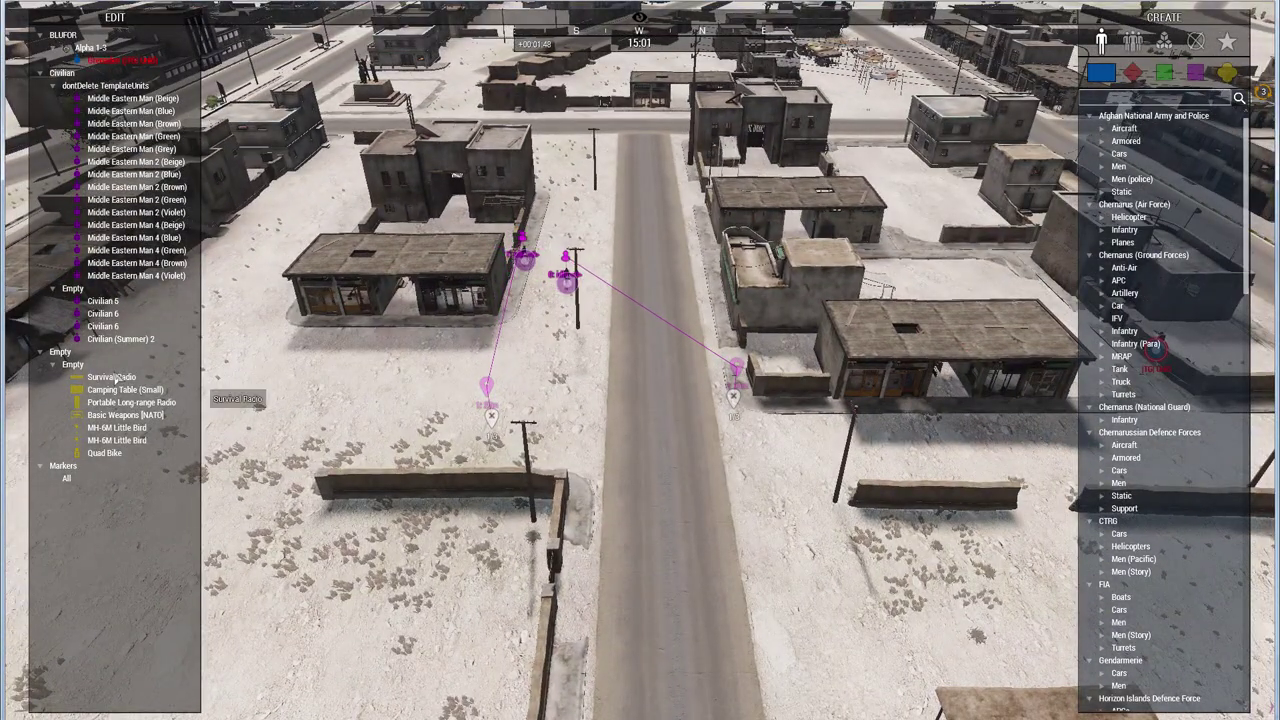
Delete all Middle Eastern template units in the dontDelete TemplateUnits group.
{"action": "left_click", "coordinate": [110, 278]}
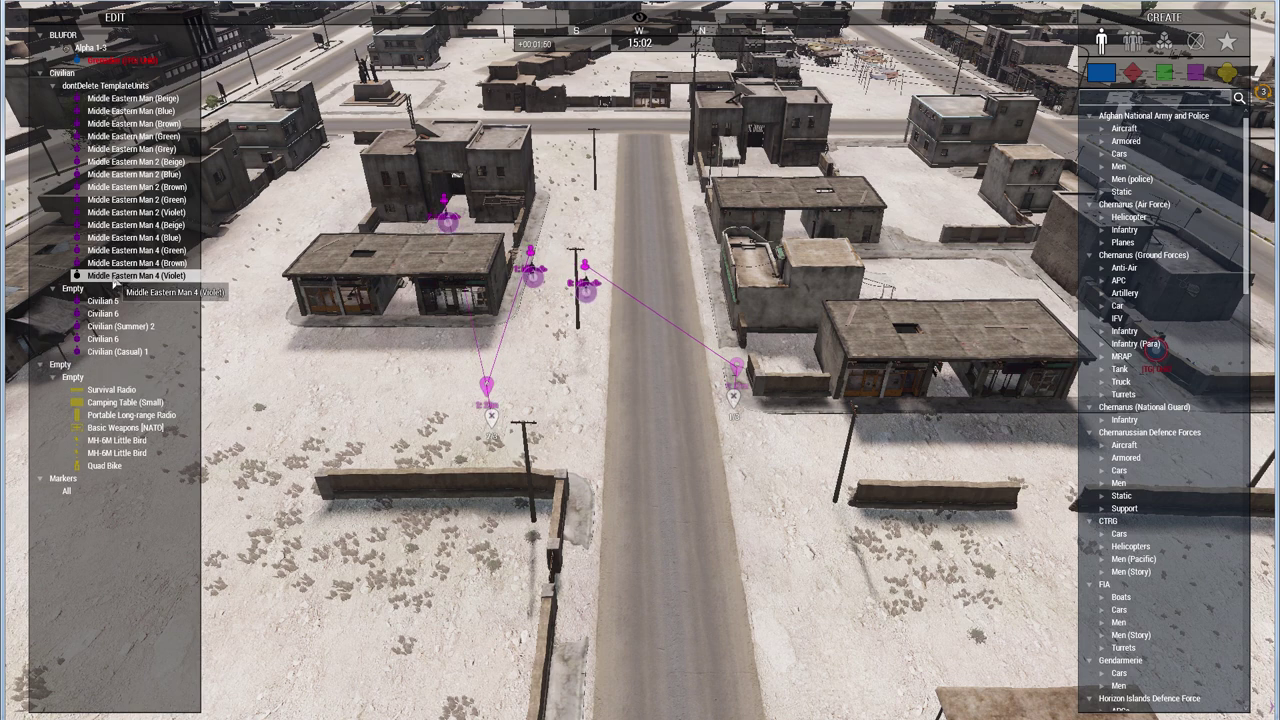
{"action": "key", "text": "Delete"}
{"action": "left_click", "coordinate": [118, 252]}
{"action": "key", "text": "Delete"}
{"action": "left_click", "coordinate": [122, 189]}
{"action": "key", "text": "Delete"}
{"action": "left_click", "coordinate": [122, 189]}
{"action": "key", "text": "Delete"}
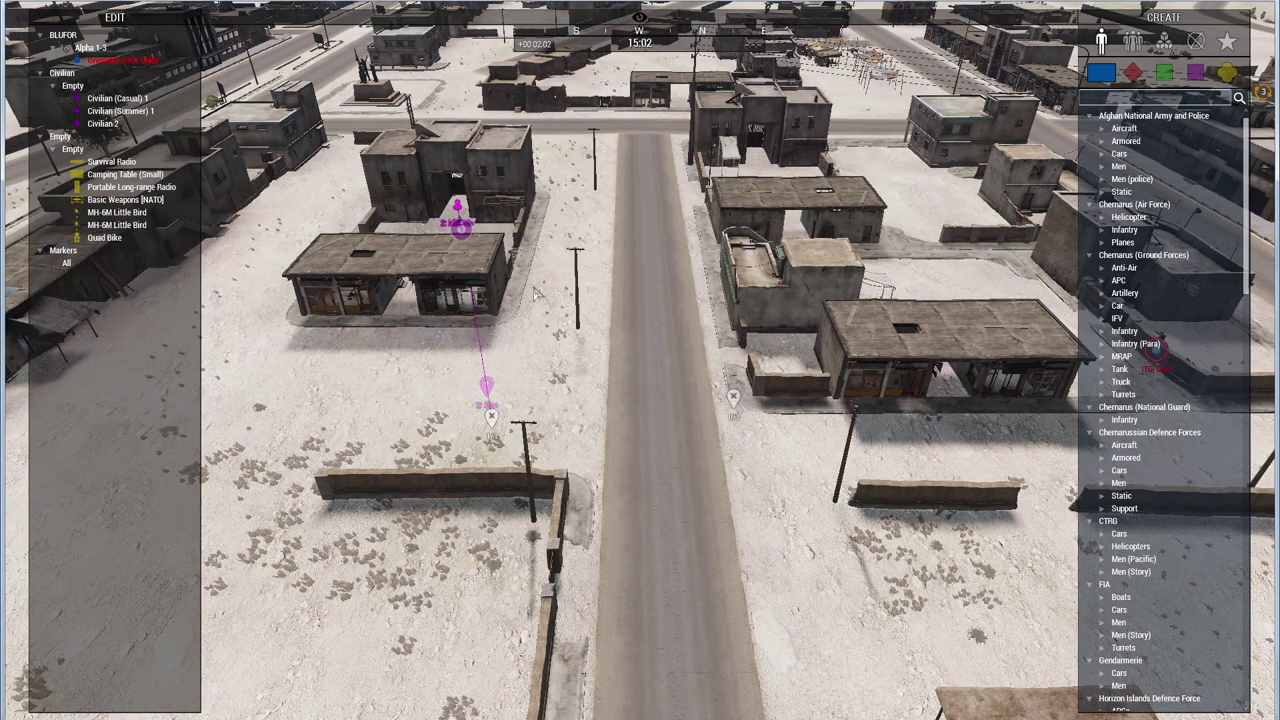
Check the clothing of civilians spawned without the template units in the courtyard and along the street.
{"action": "key", "text": "w"}
{"action": "right_click_drag", "start_coordinate": [528, 297], "coordinate": [184, 358]}
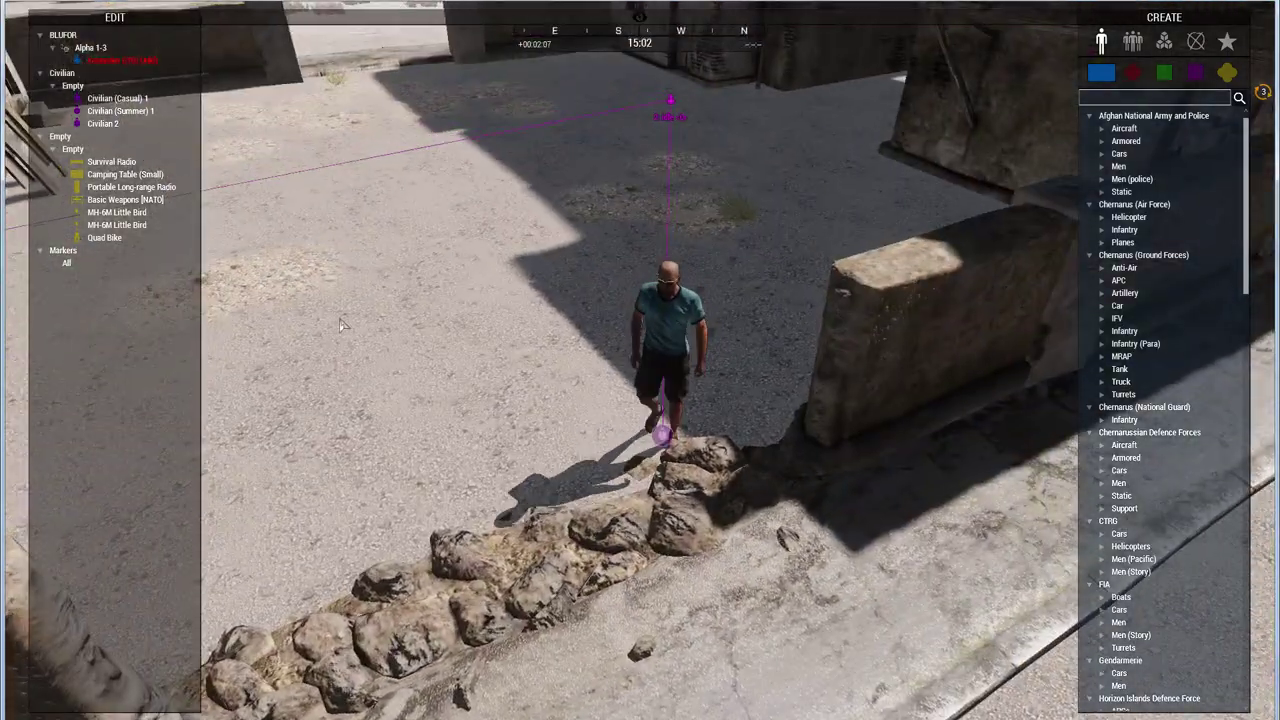
{"action": "right_click_drag", "start_coordinate": [340, 325], "coordinate": [580, 306]}
{"action": "key", "text": "w"}
{"action": "key", "text": "s"}
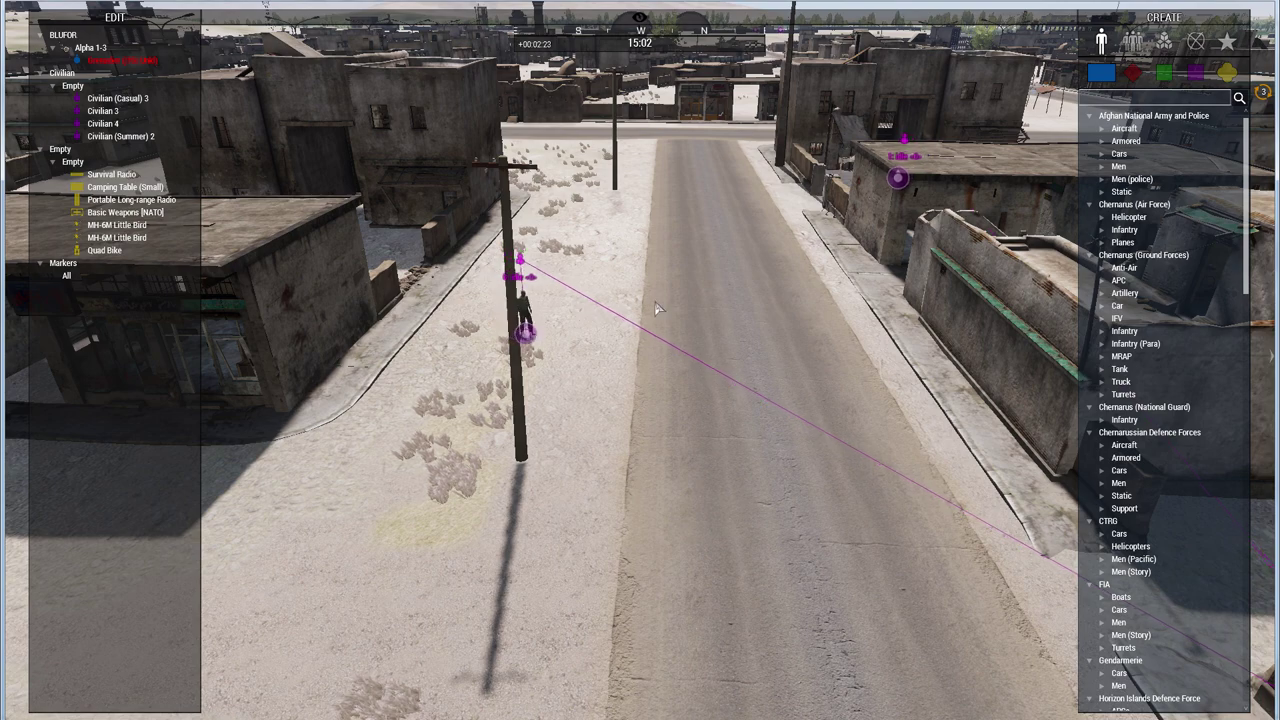
{"action": "key", "text": "w"}
{"action": "right_click_drag", "start_coordinate": [676, 384], "coordinate": [785, 440]}
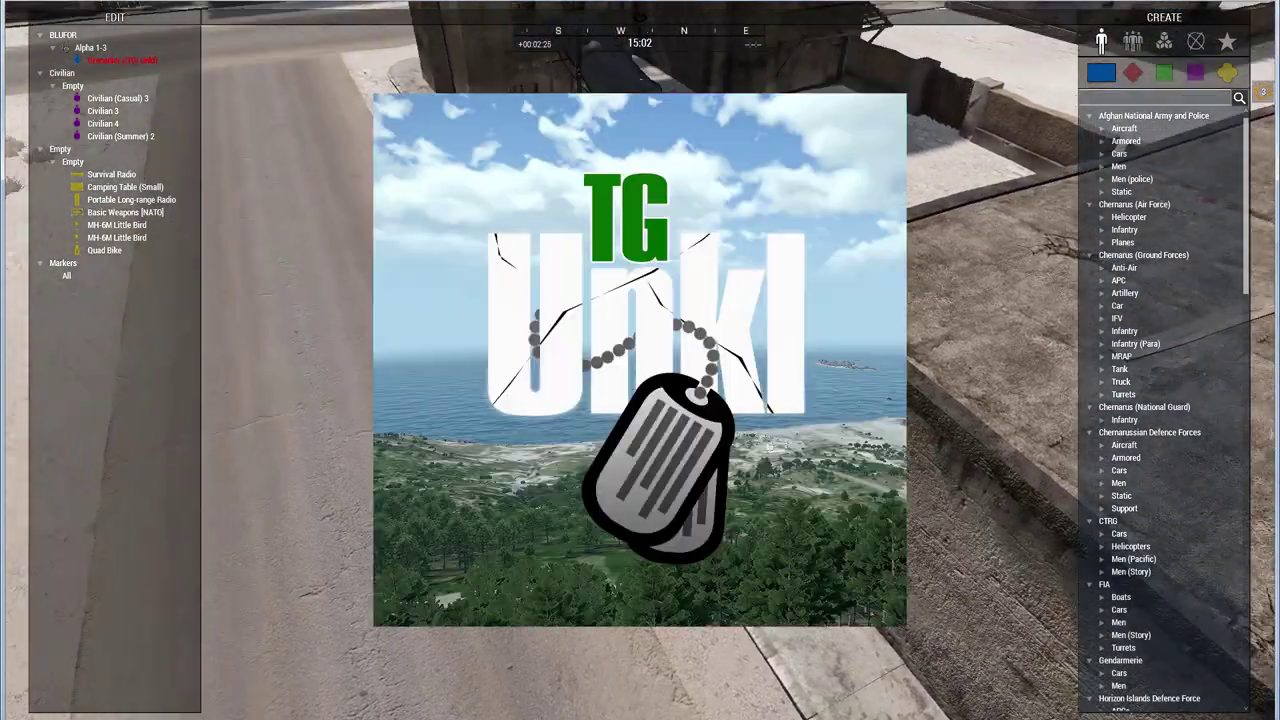